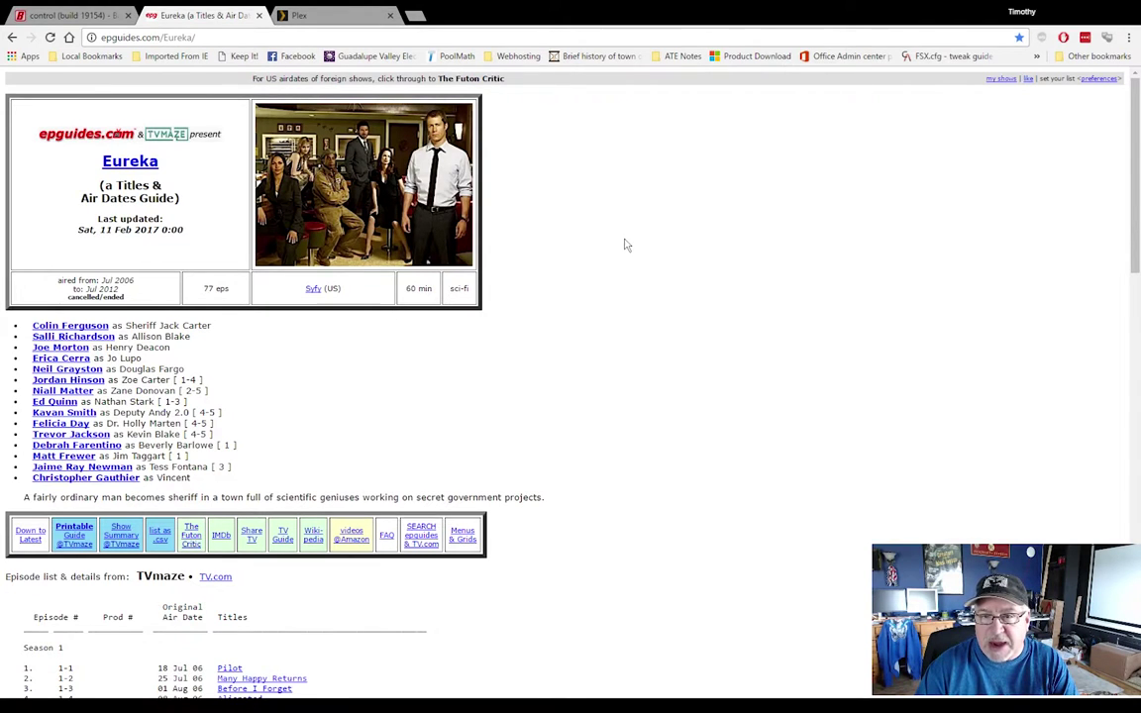
Examine the Eureka episode guide's season listings, comparing episode numbers, air dates and titles across the seasons
{"action": "scroll", "coordinate": [625, 245], "scroll_direction": "down", "scroll_amount": 5}
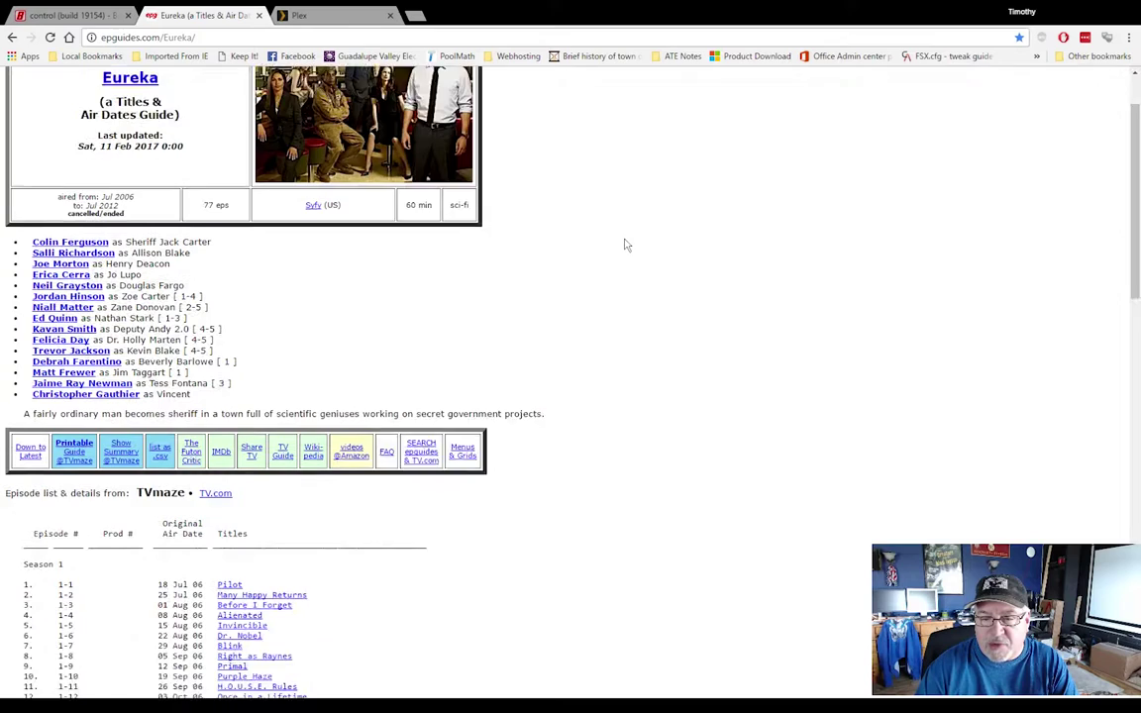
{"action": "scroll", "coordinate": [625, 245], "scroll_direction": "down", "scroll_amount": 1}
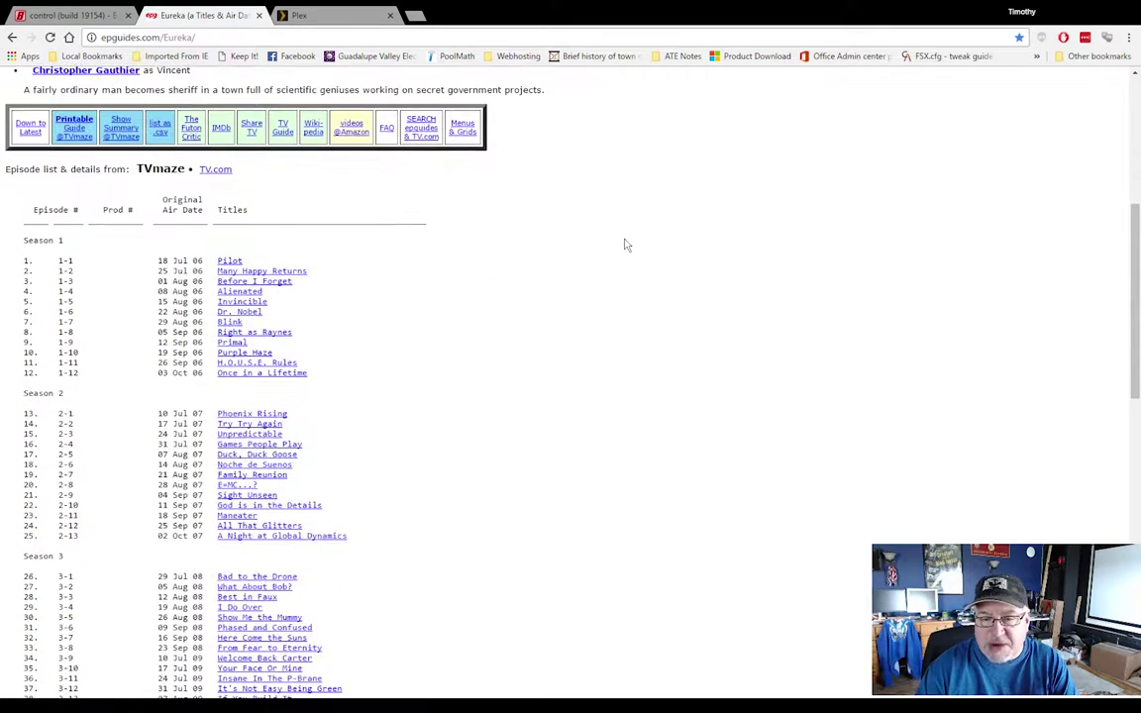
{"action": "scroll", "coordinate": [625, 244], "scroll_direction": "down", "scroll_amount": 2}
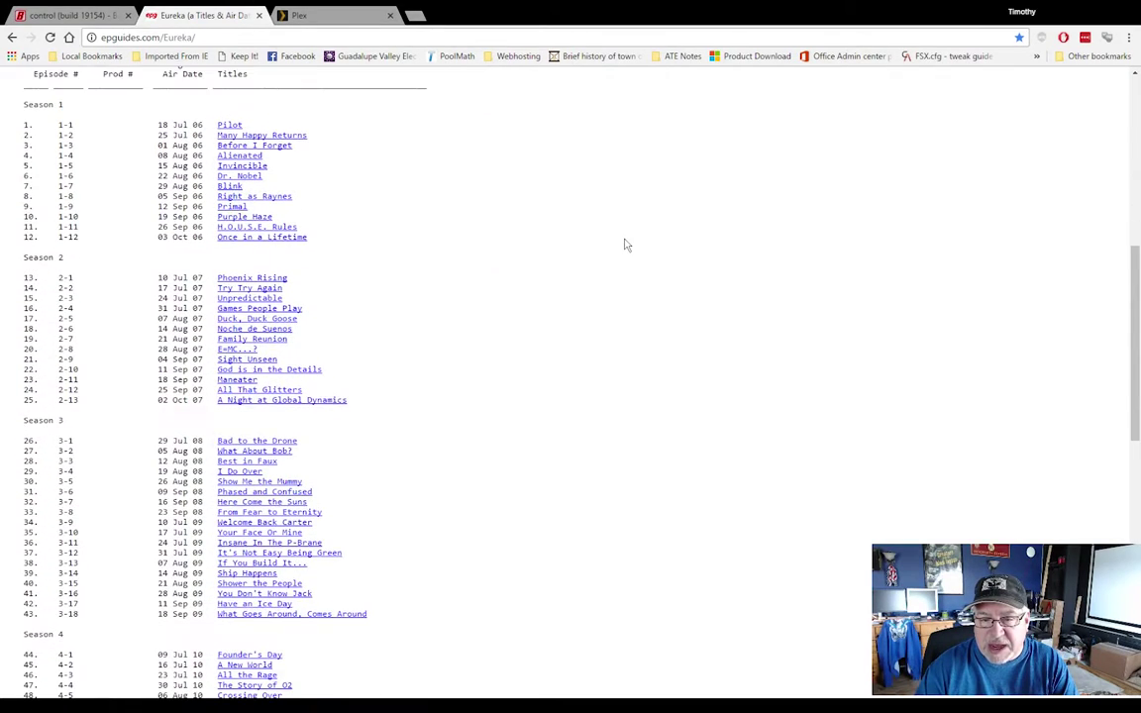
{"action": "scroll", "coordinate": [625, 245], "scroll_direction": "down", "scroll_amount": 1}
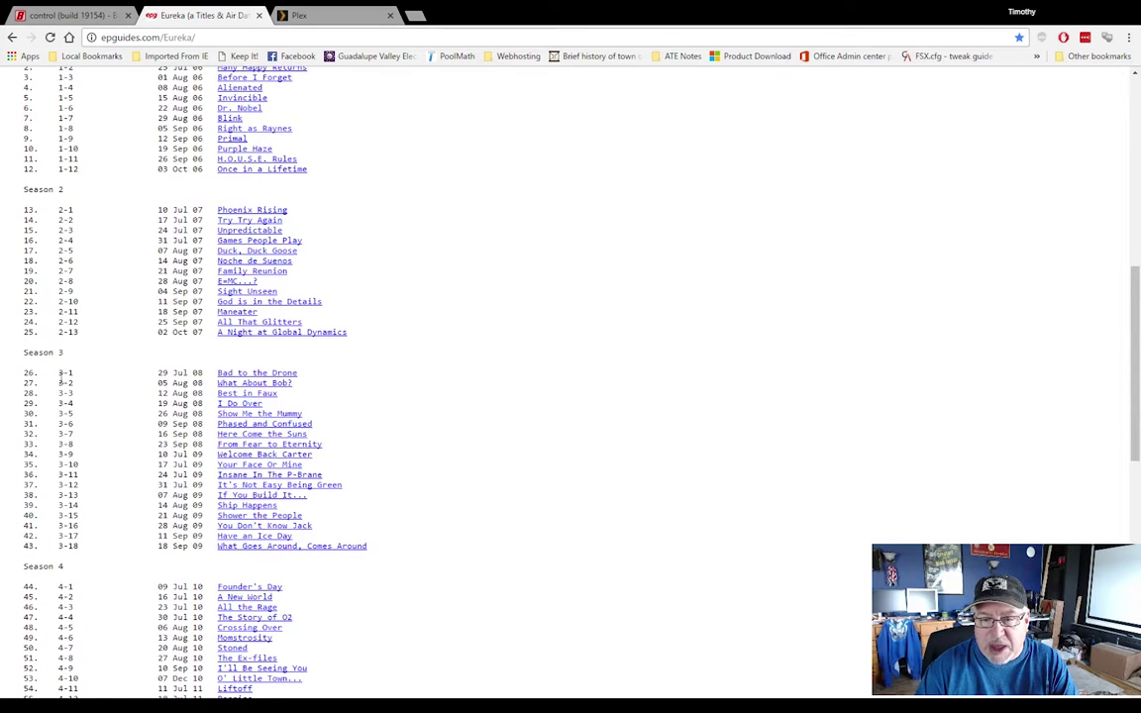
{"action": "scroll", "coordinate": [78, 382], "scroll_direction": "down", "scroll_amount": 1}
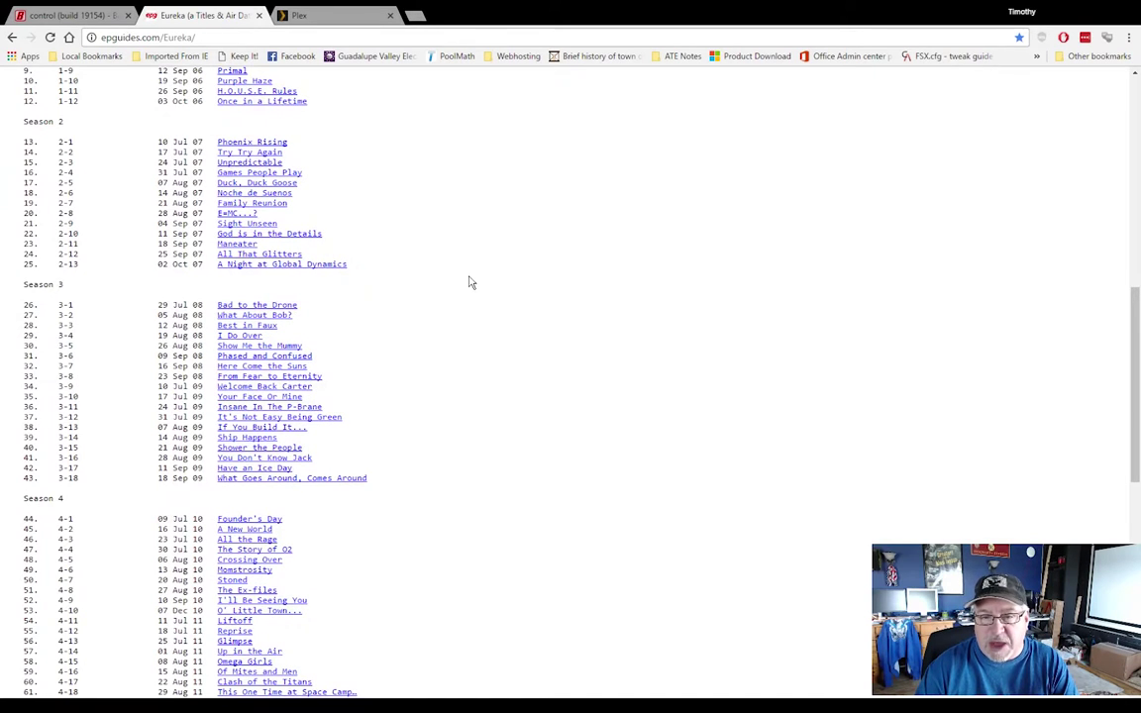
{"action": "scroll", "coordinate": [486, 284], "scroll_direction": "down", "scroll_amount": 2}
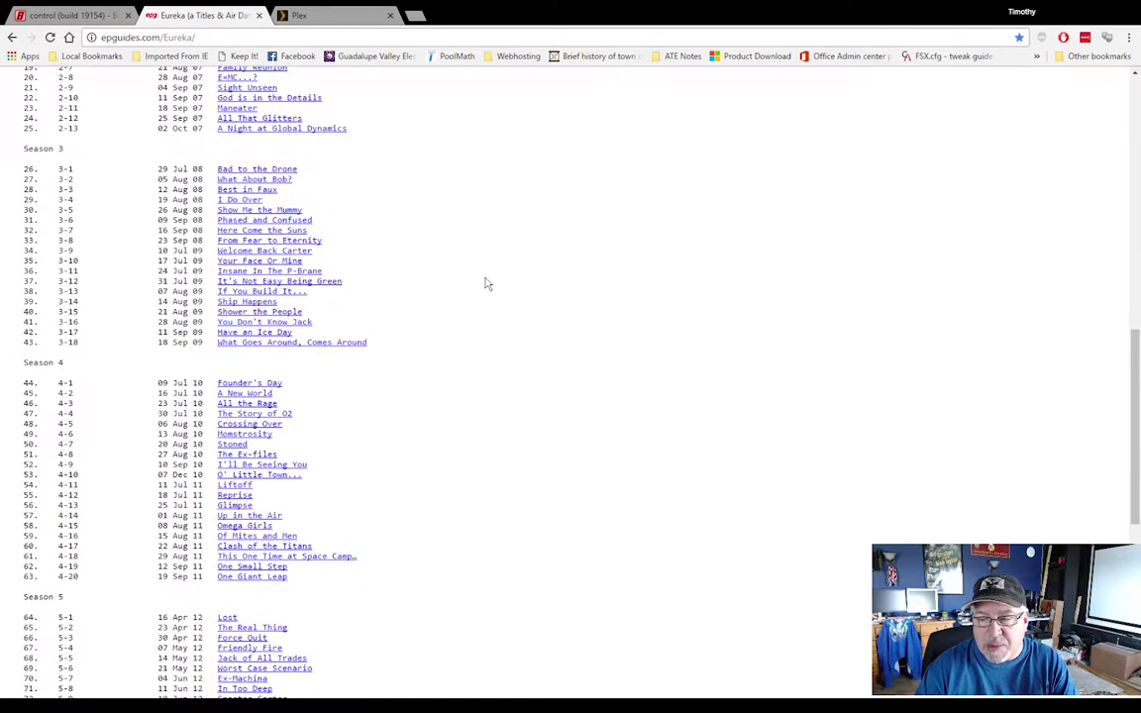
{"action": "scroll", "coordinate": [487, 284], "scroll_direction": "up", "scroll_amount": 3}
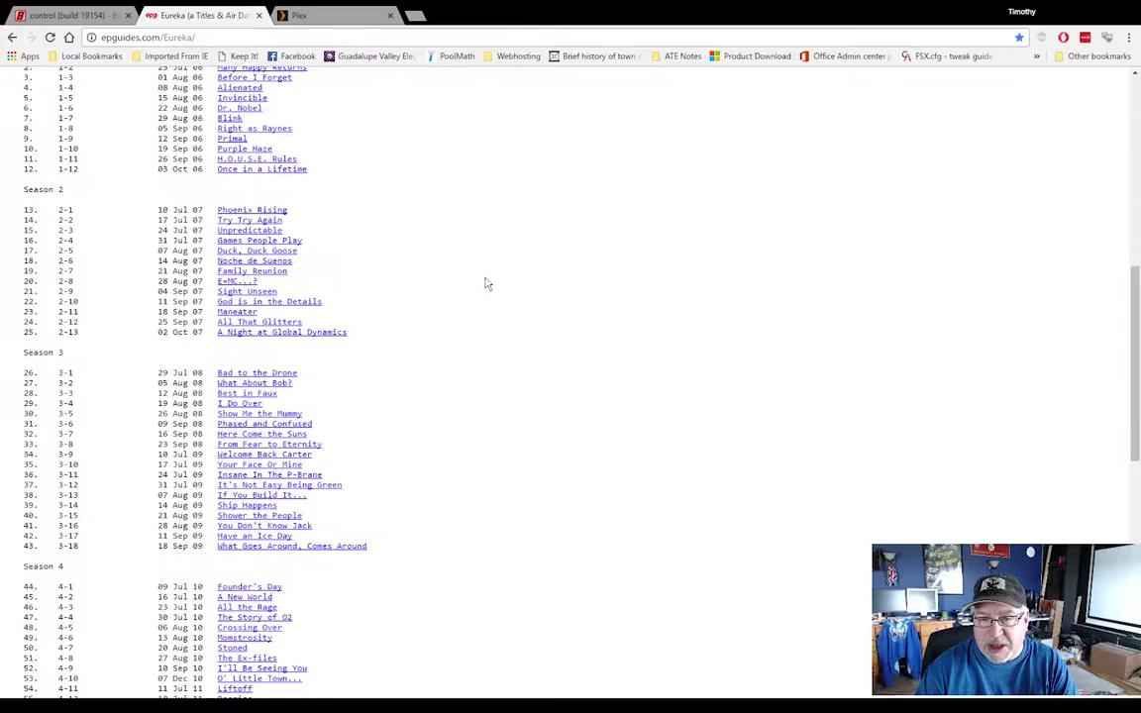
{"action": "scroll", "coordinate": [487, 284], "scroll_direction": "down", "scroll_amount": 2}
{"action": "scroll", "coordinate": [486, 284], "scroll_direction": "up", "scroll_amount": 1}
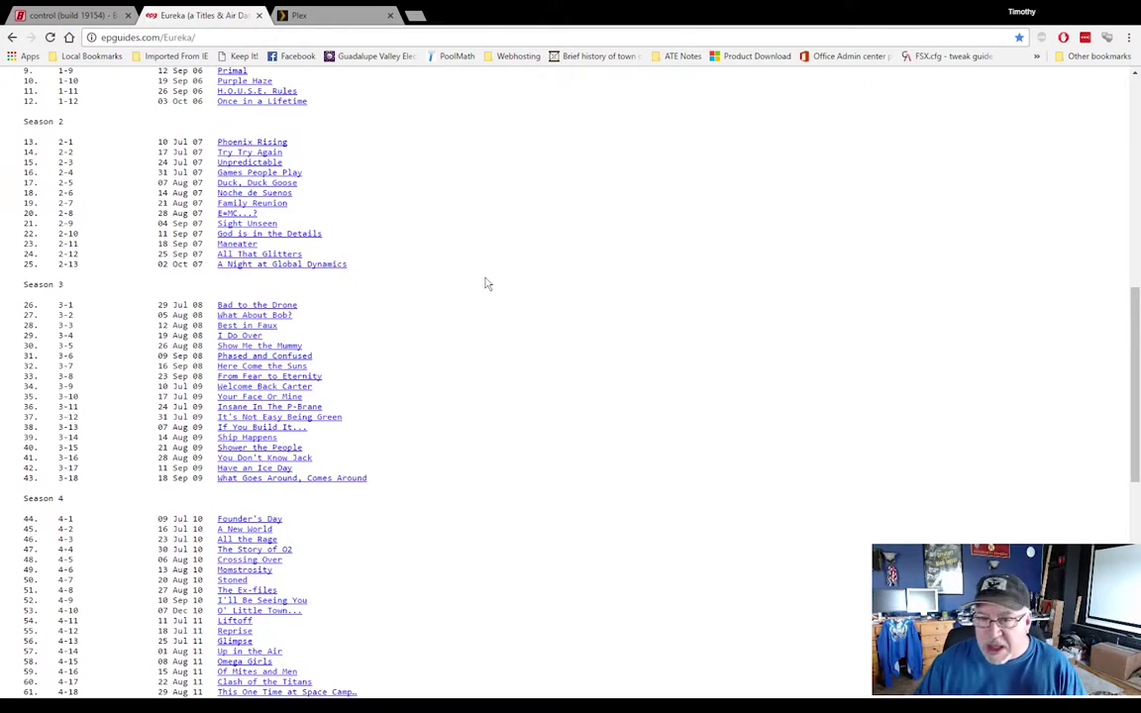
{"action": "scroll", "coordinate": [394, 515], "scroll_direction": "down", "scroll_amount": 3}
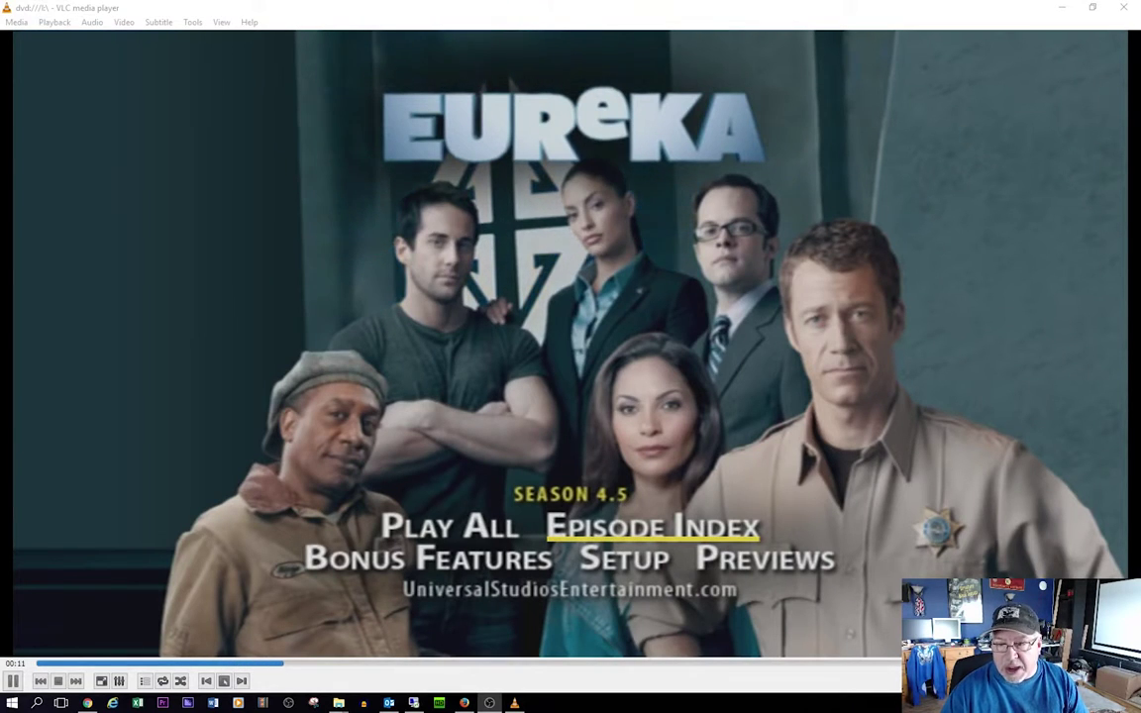
In VLC, open the Eureka disc's episode index and pause the first episode to look up its DVD title number
{"action": "left_click", "coordinate": [679, 532]}
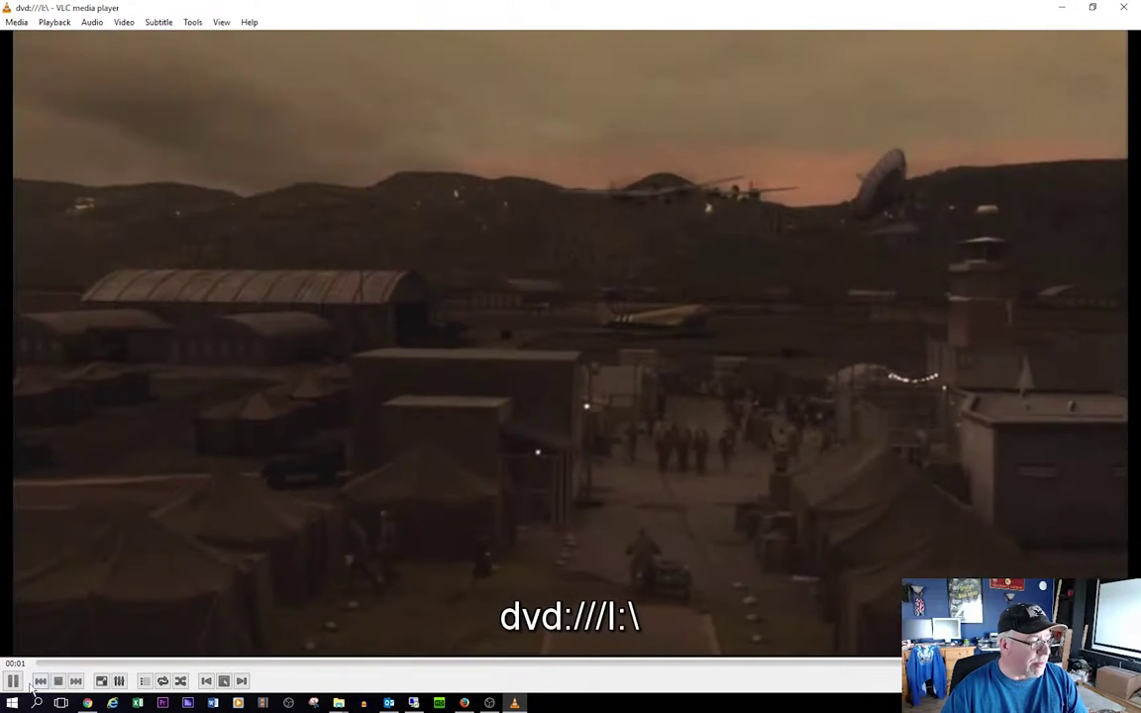
{"action": "key", "text": "space"}
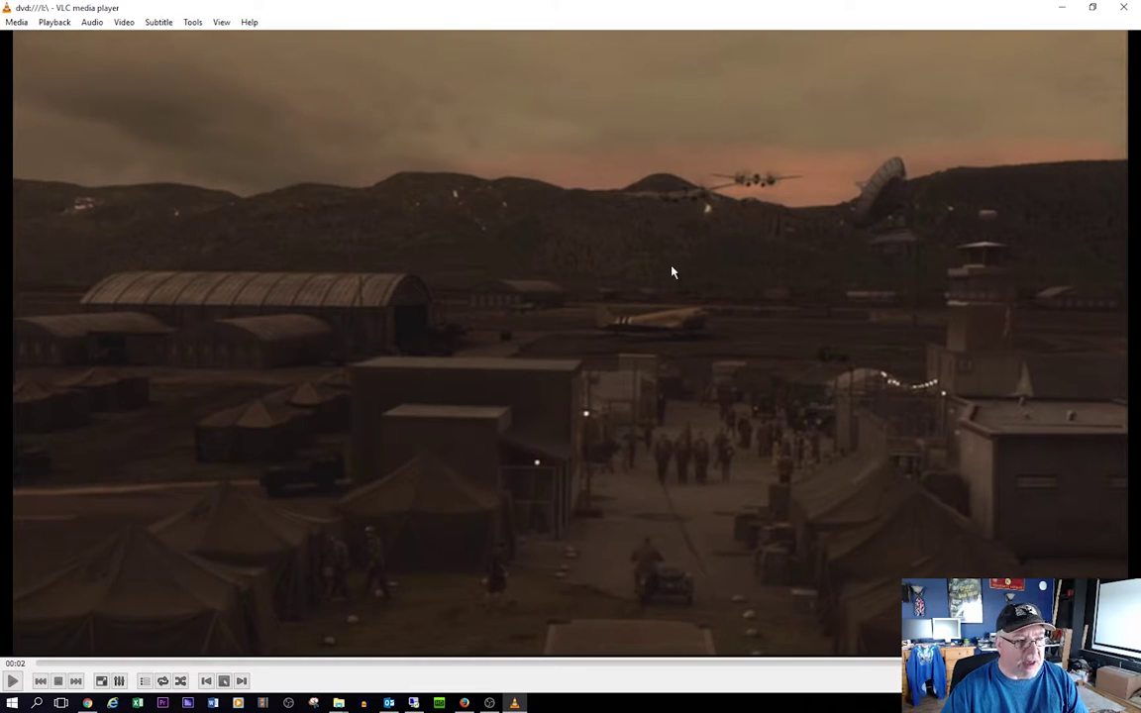
{"action": "right_click", "coordinate": [731, 270]}
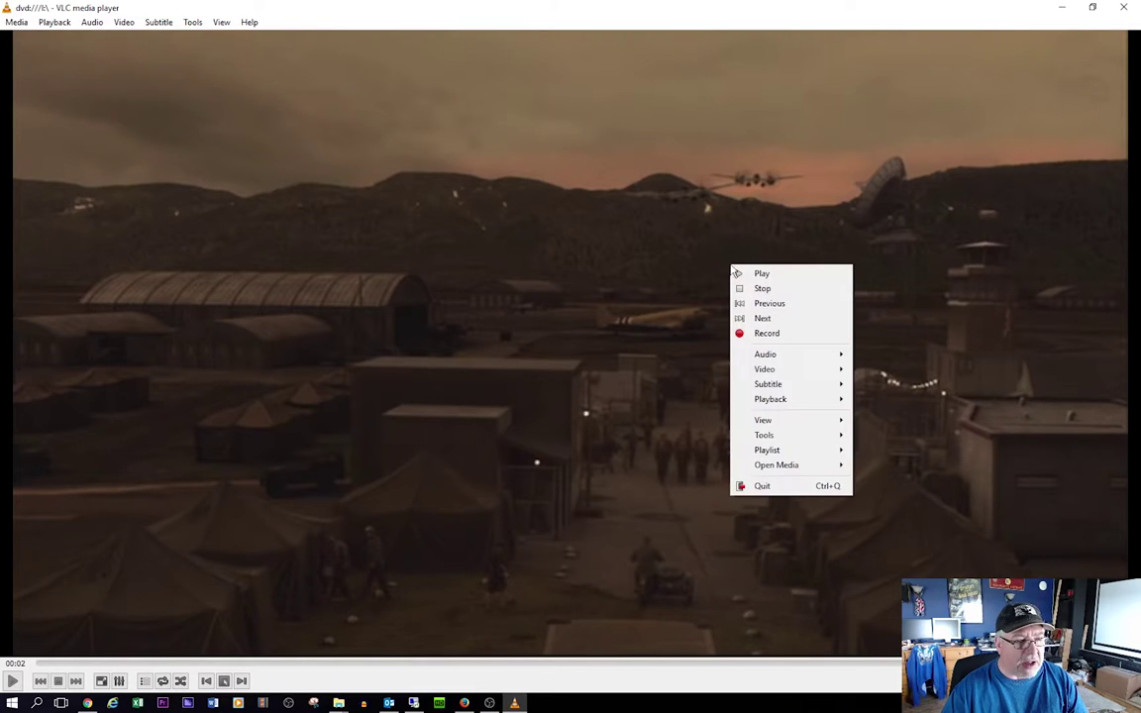
{"action": "mouse_move", "coordinate": [835, 400]}
{"action": "mouse_move", "coordinate": [890, 404]}
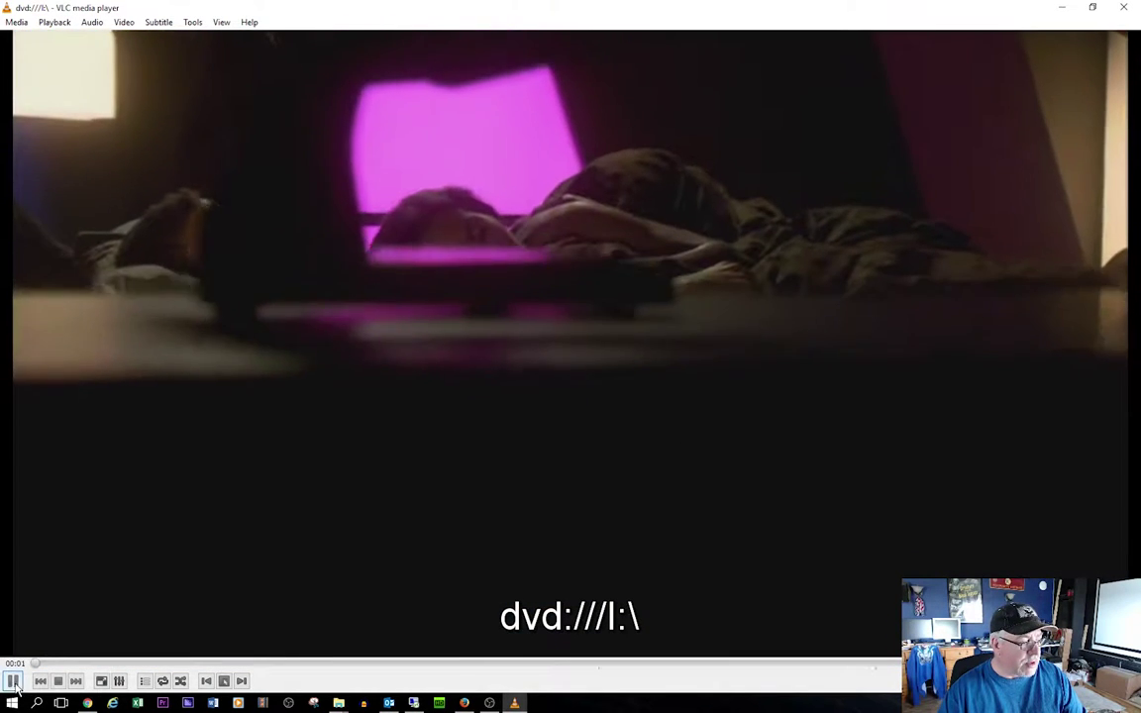
Pause the second episode at its start and look up which DVD title number it uses
{"action": "key", "text": "space"}
{"action": "right_click", "coordinate": [698, 387]}
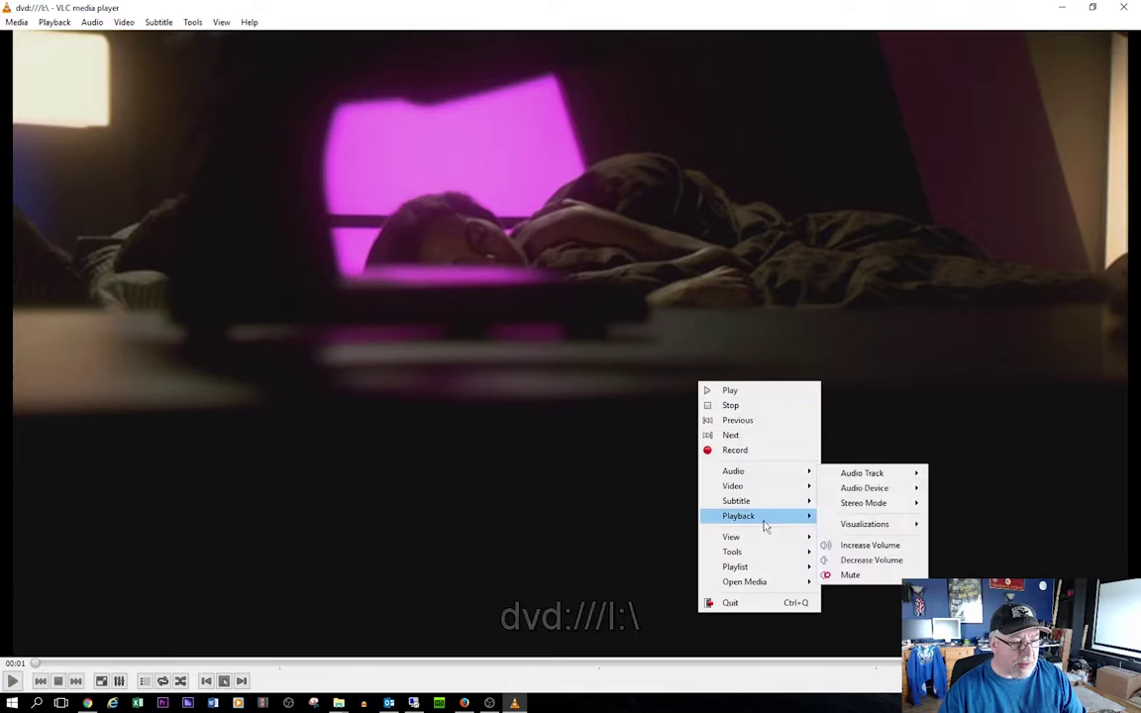
{"action": "mouse_move", "coordinate": [753, 500]}
{"action": "mouse_move", "coordinate": [802, 515]}
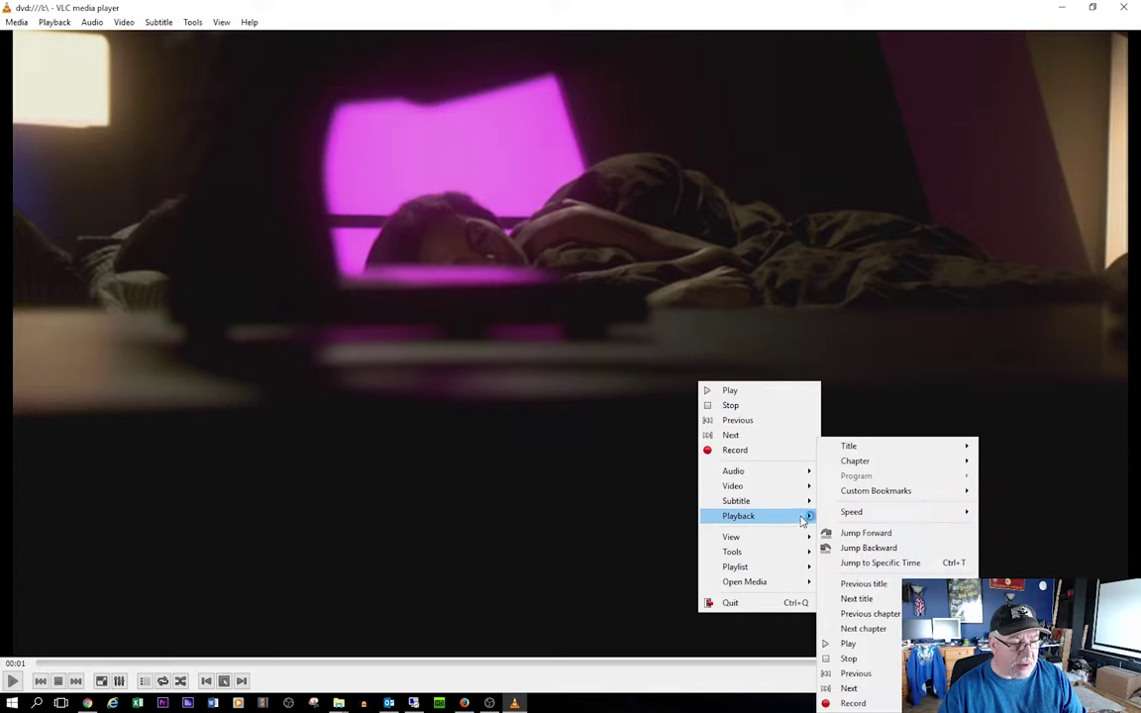
{"action": "mouse_move", "coordinate": [879, 447]}
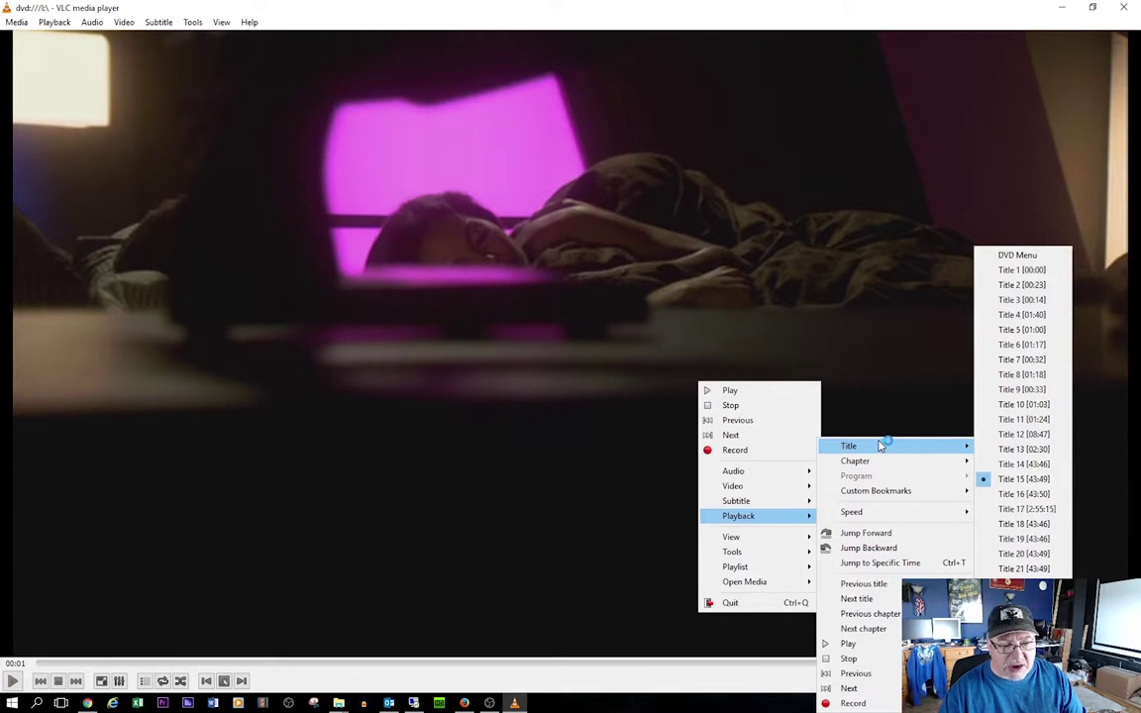
{"action": "left_click", "coordinate": [706, 251]}
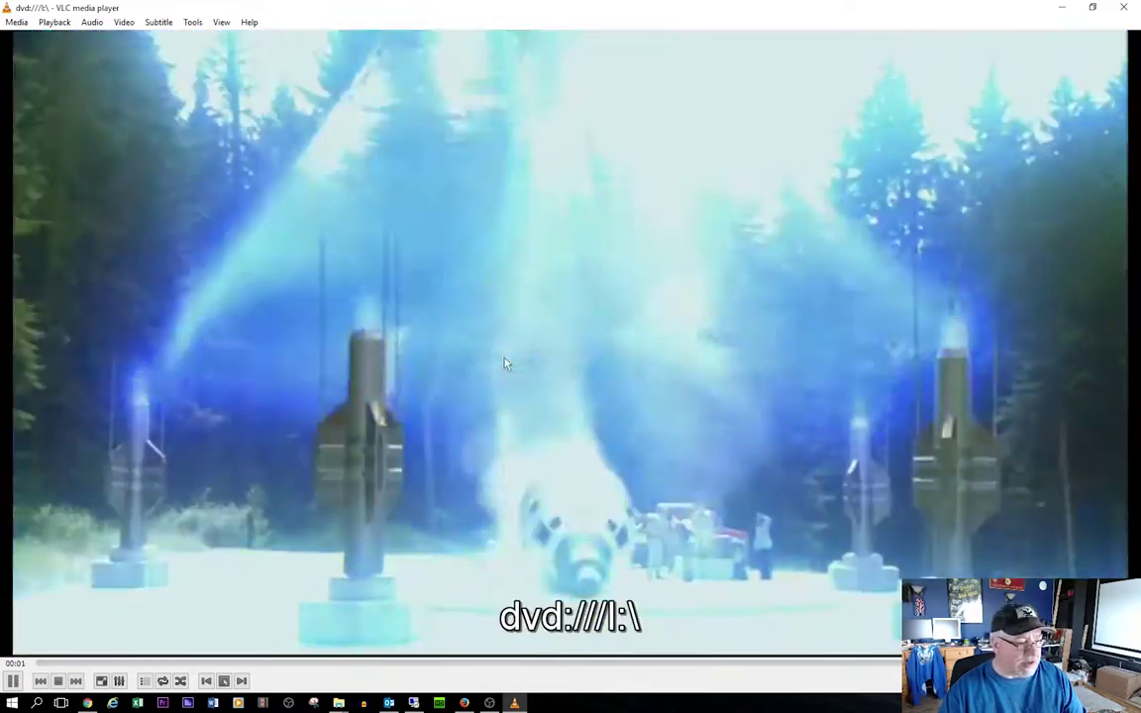
Pause the third episode, look up its DVD title number, and return to the DVD menu
{"action": "key", "text": "space"}
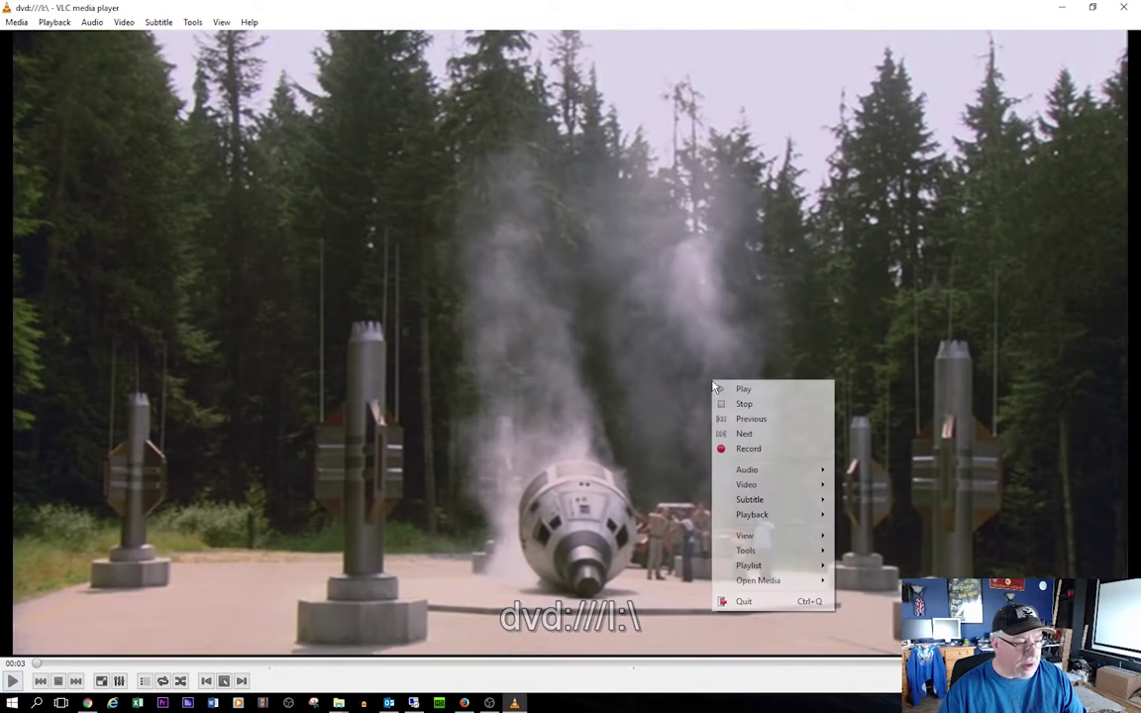
{"action": "right_click", "coordinate": [712, 380]}
{"action": "mouse_move", "coordinate": [783, 515]}
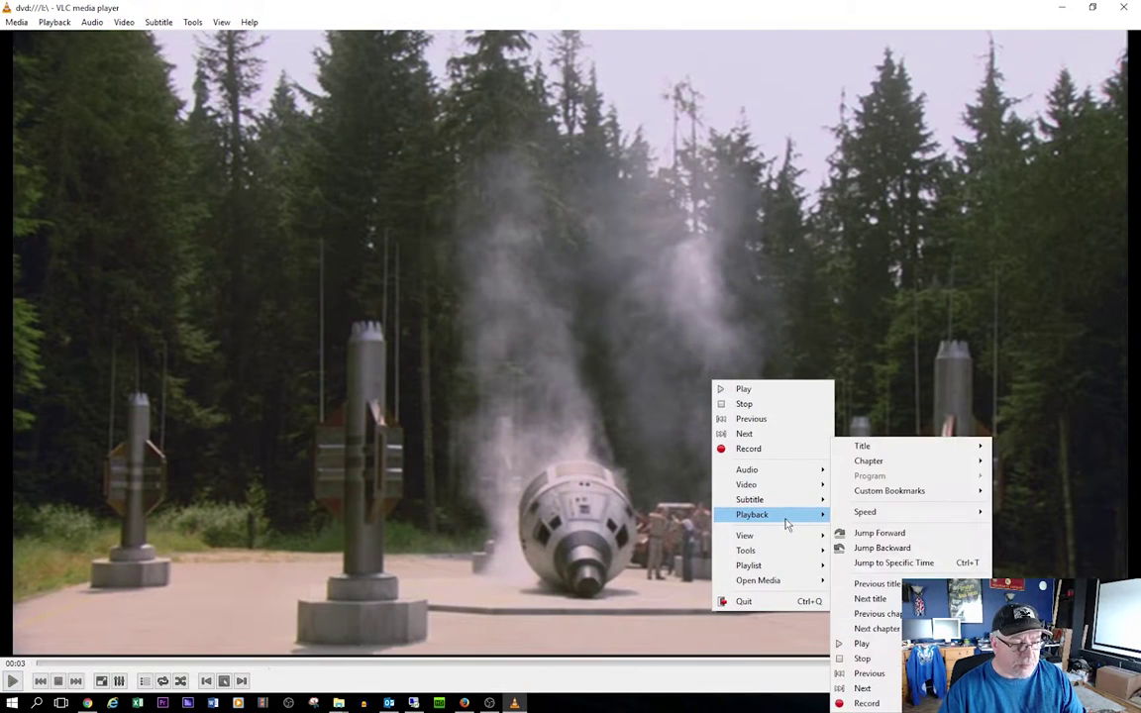
{"action": "mouse_move", "coordinate": [903, 457]}
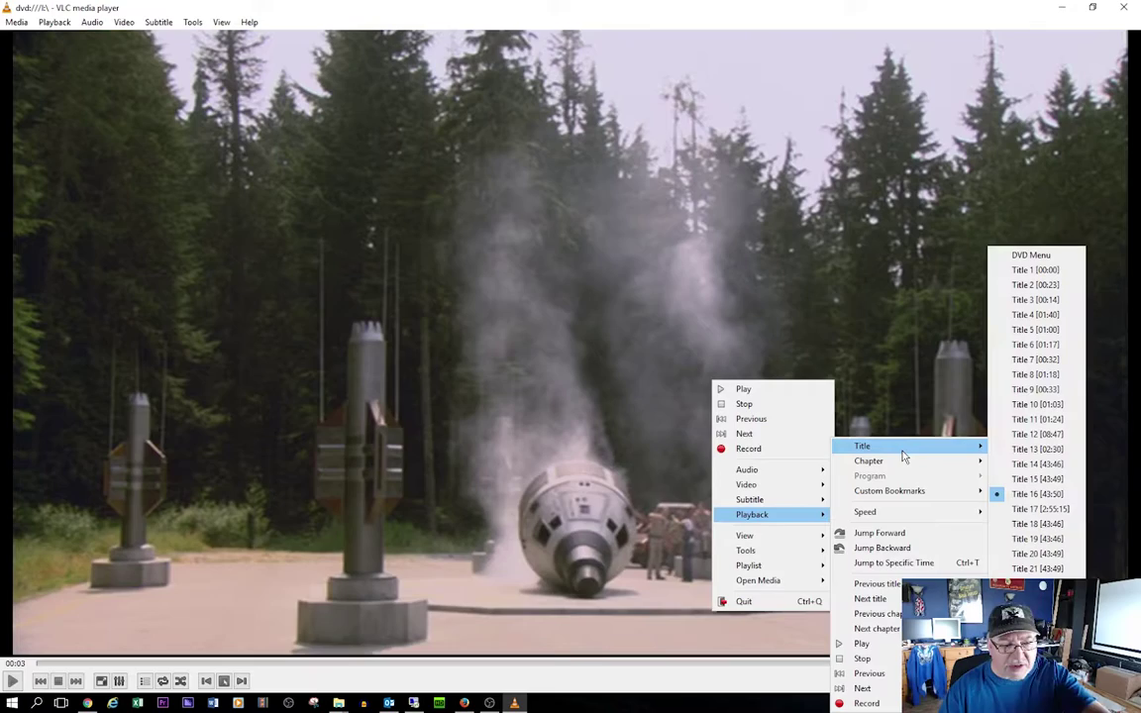
{"action": "left_click", "coordinate": [1031, 255]}
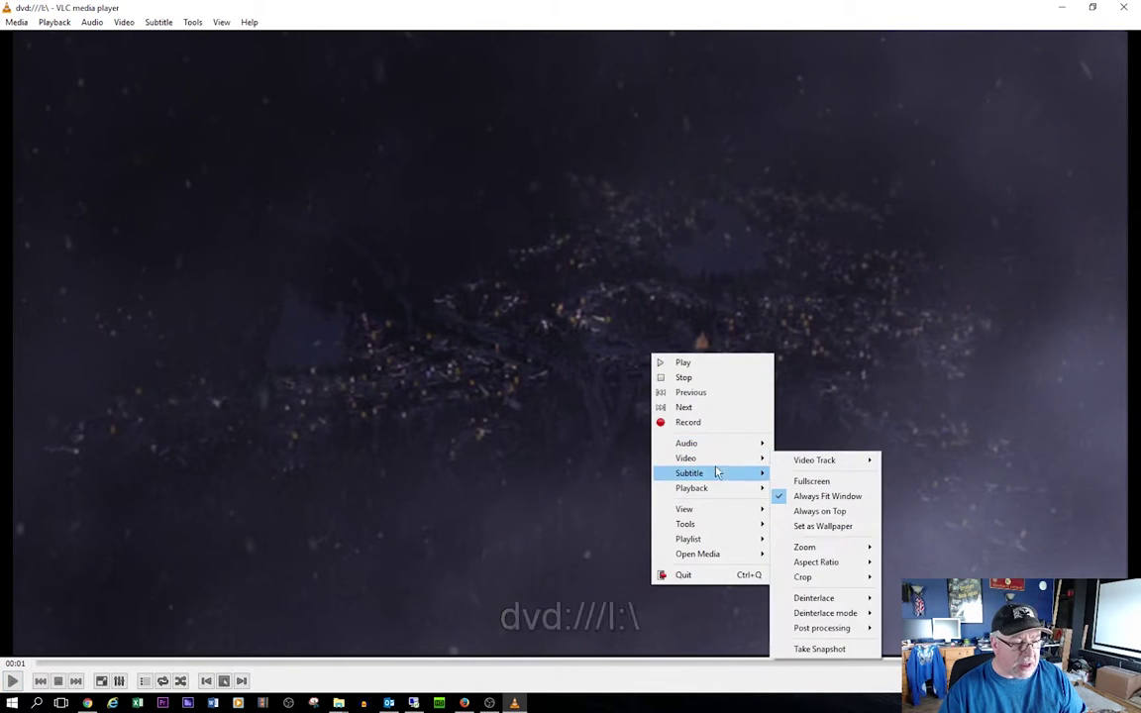
Look up the fourth episode's DVD title number in the disc's title list, then dismiss the list
{"action": "mouse_move", "coordinate": [718, 490]}
{"action": "mouse_move", "coordinate": [851, 447]}
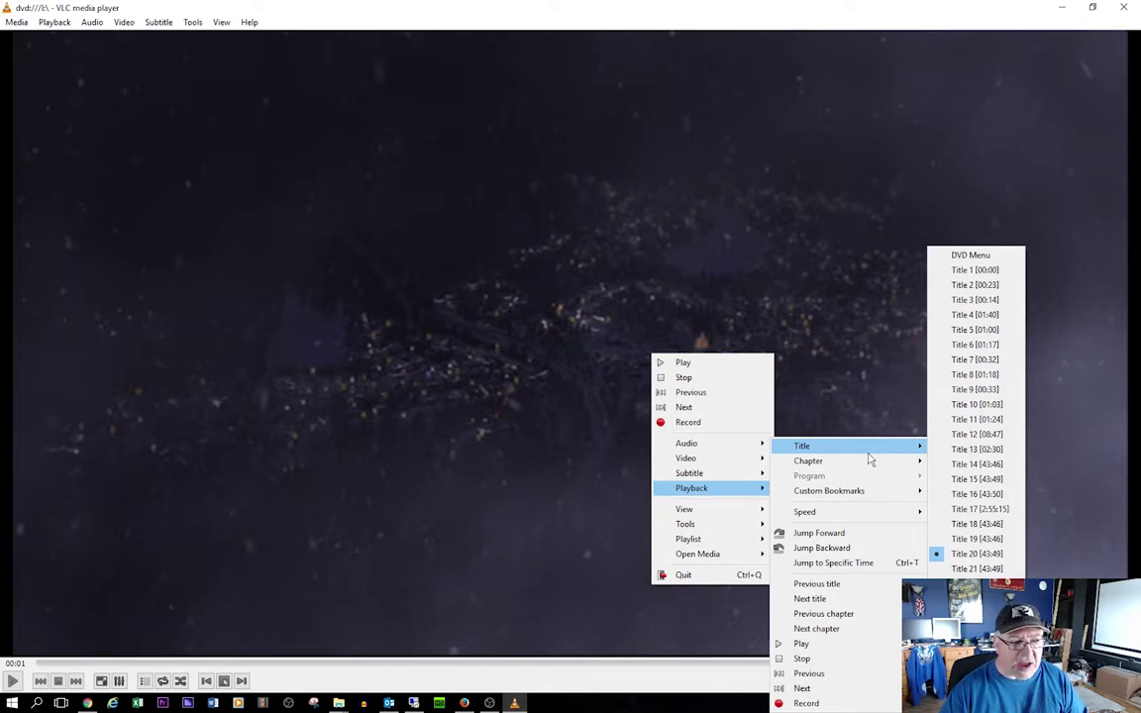
{"action": "left_click", "coordinate": [779, 264]}
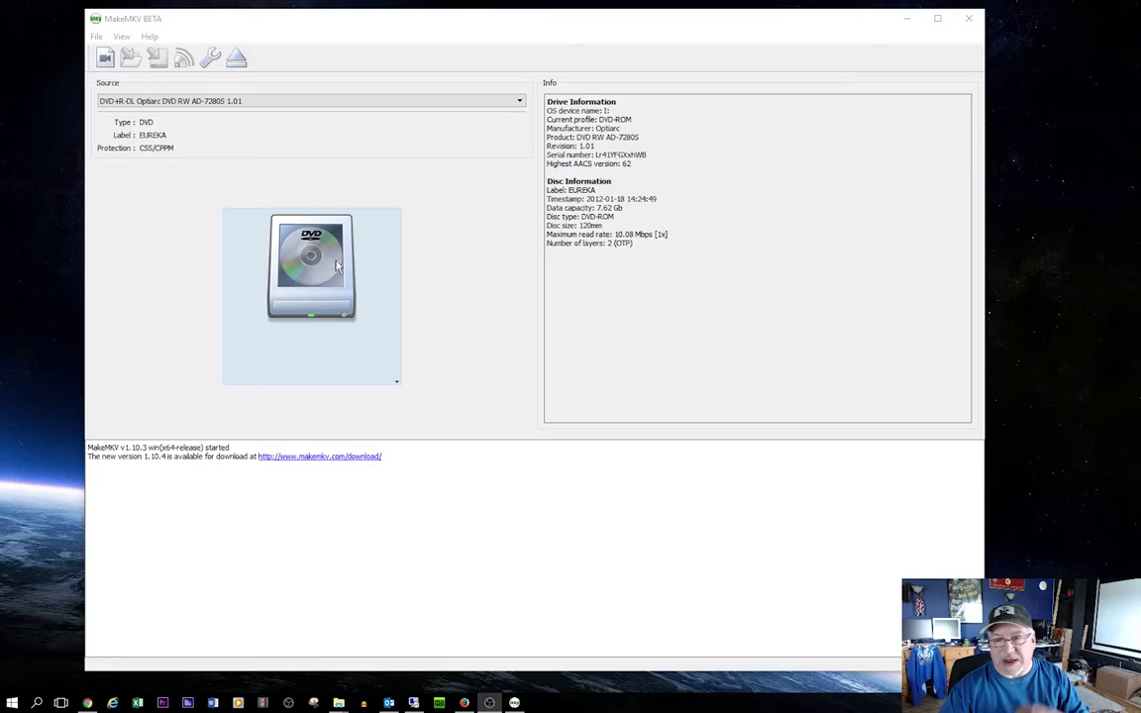
In MakeMKV, open the EUREKA DVD and deselect every title except the four 1.6 GB ones
{"action": "left_click", "coordinate": [290, 227]}
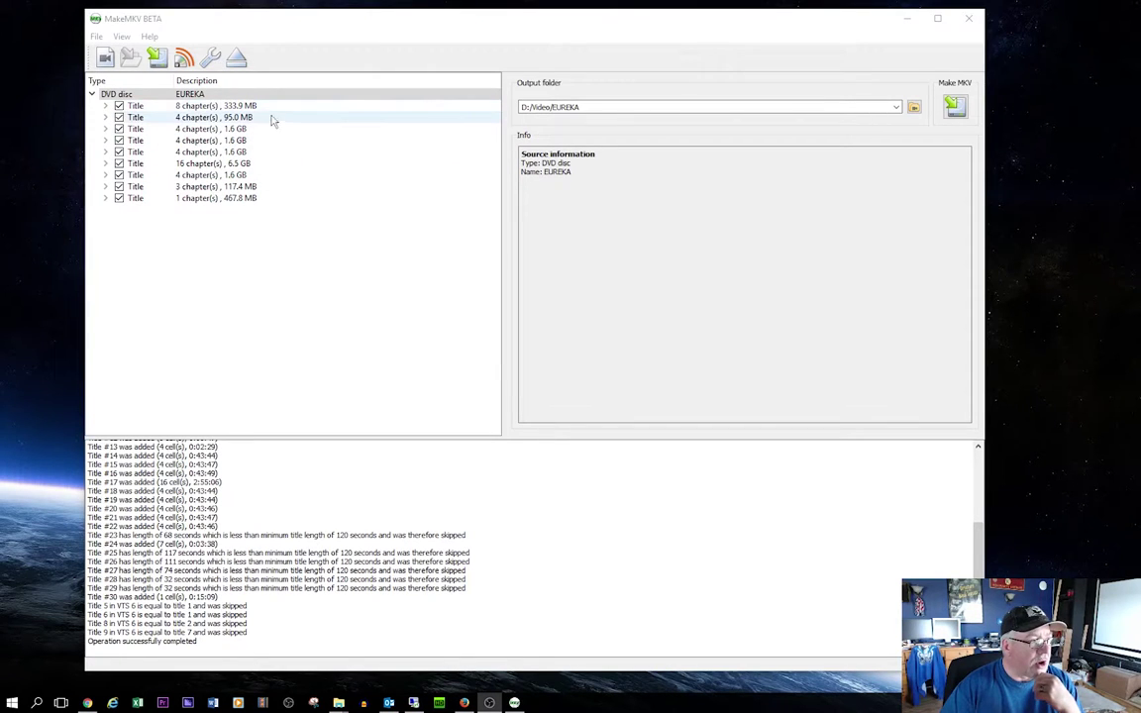
{"action": "left_click", "coordinate": [118, 106]}
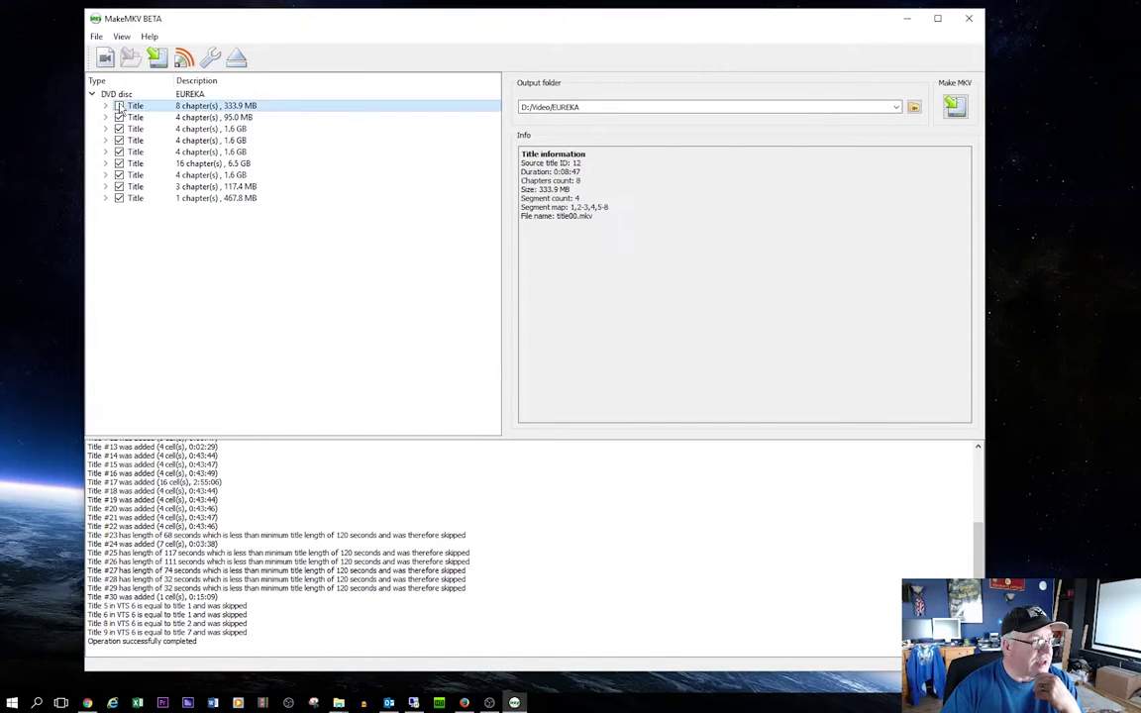
{"action": "left_click", "coordinate": [121, 118]}
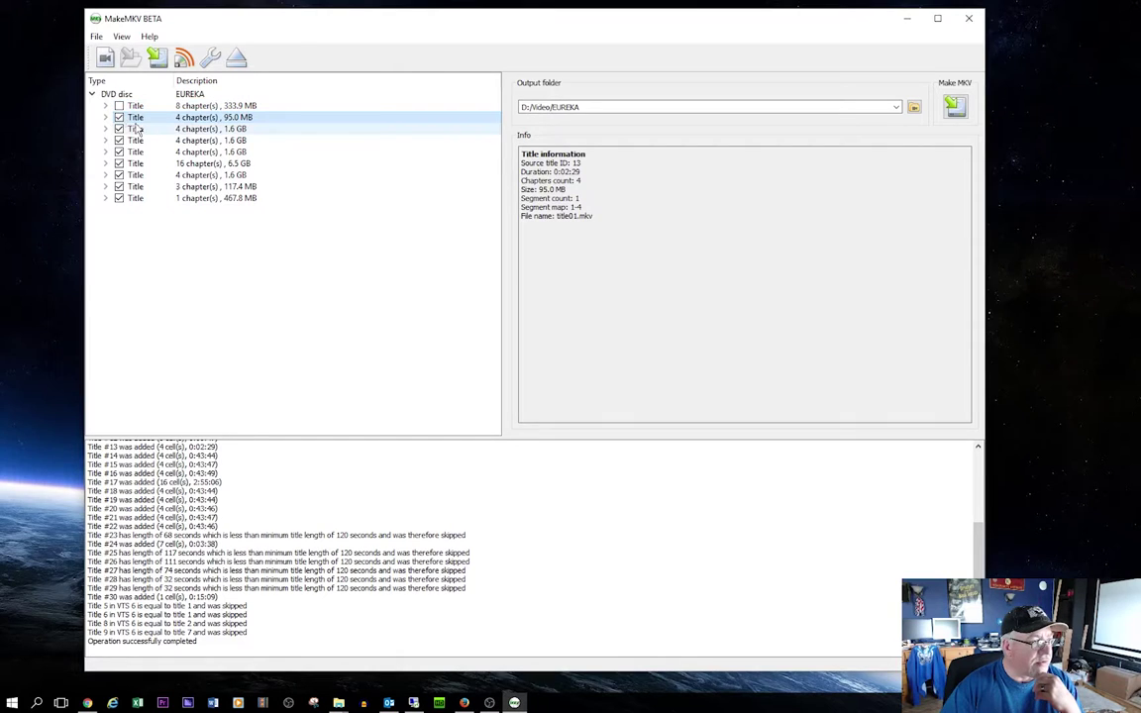
{"action": "left_click", "coordinate": [119, 118]}
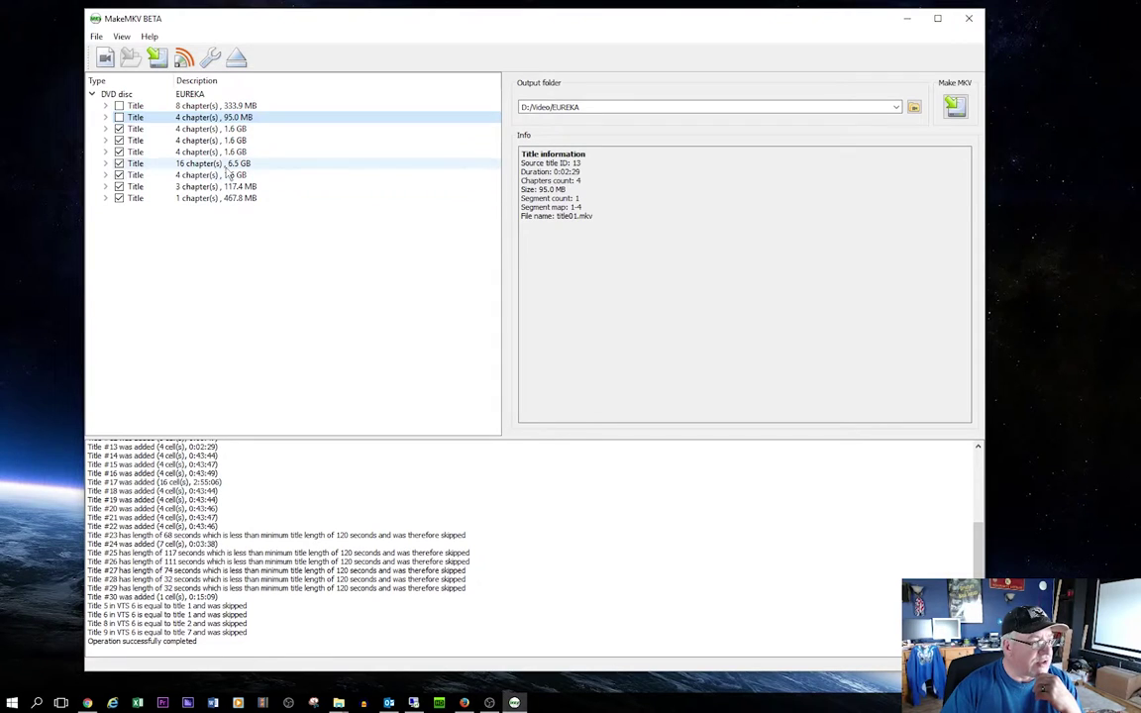
{"action": "left_click", "coordinate": [119, 164]}
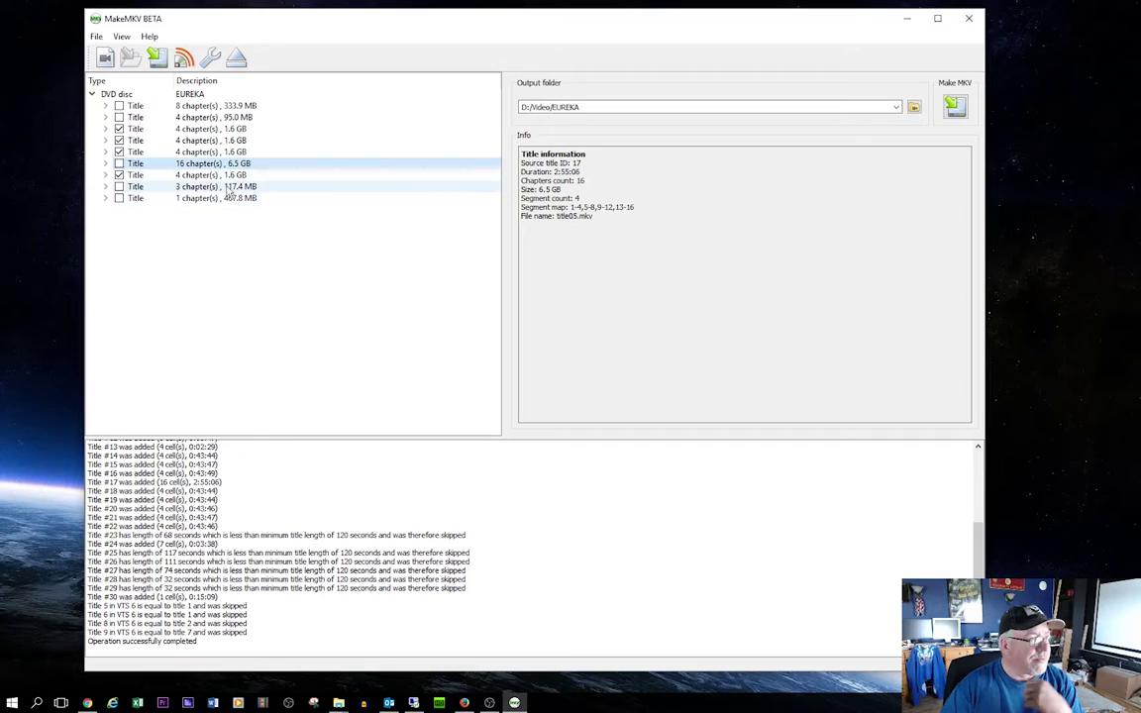
Check the source title ID of the first 1.6 GB title and exclude its English subtitles
{"action": "left_click", "coordinate": [185, 129]}
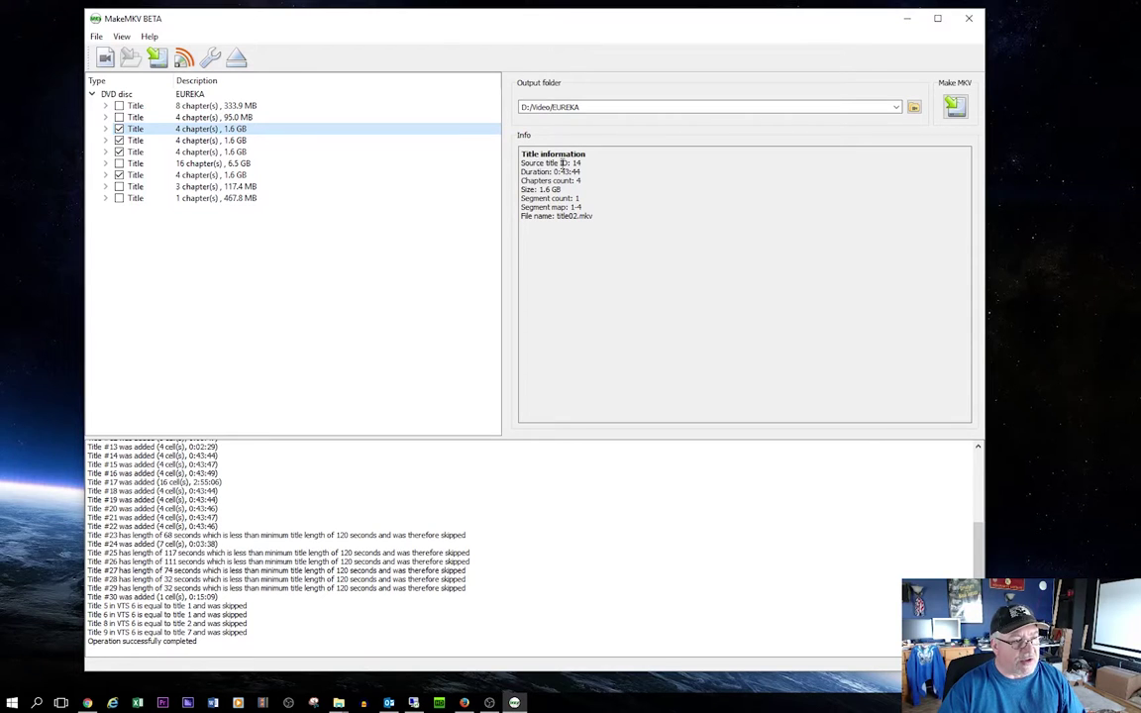
{"action": "left_click_drag", "start_coordinate": [572, 162], "coordinate": [600, 164]}
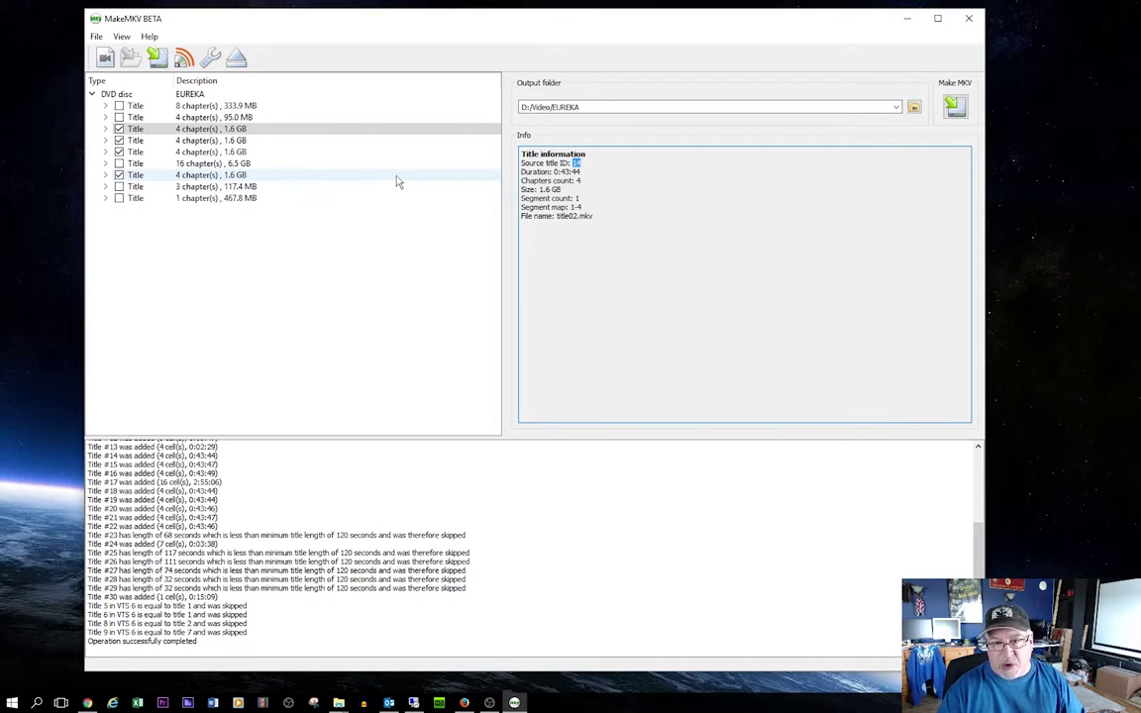
{"action": "left_click", "coordinate": [105, 129]}
{"action": "left_click", "coordinate": [135, 187]}
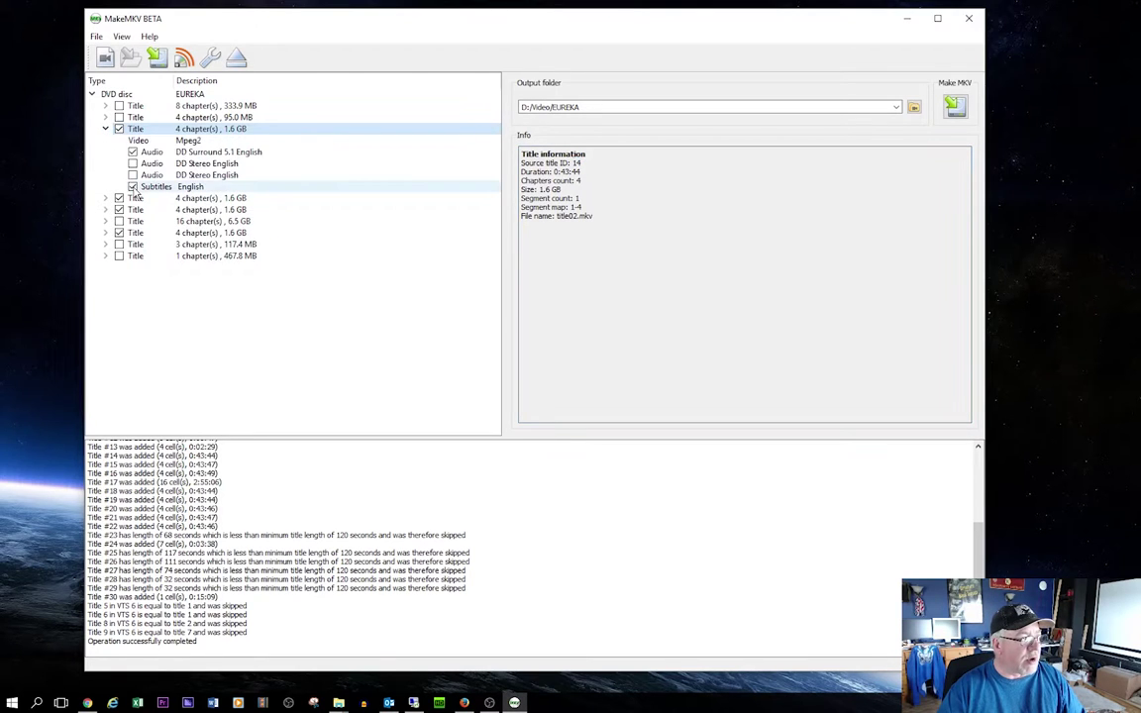
{"action": "left_click", "coordinate": [133, 186]}
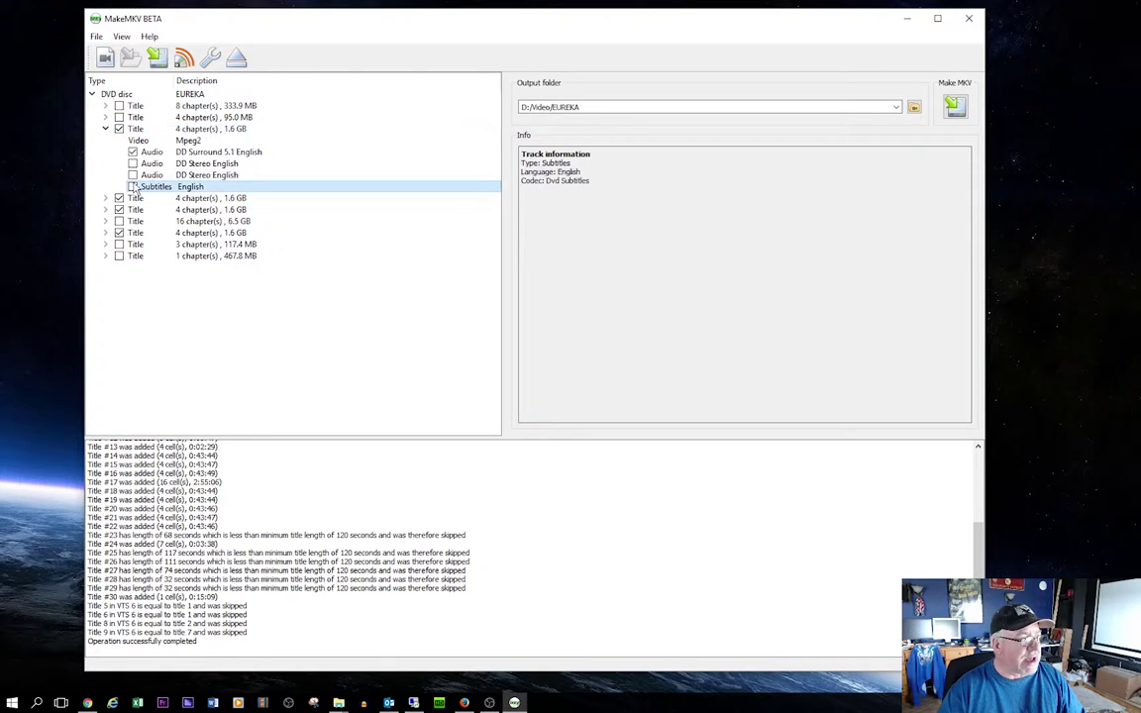
{"action": "left_click", "coordinate": [105, 128]}
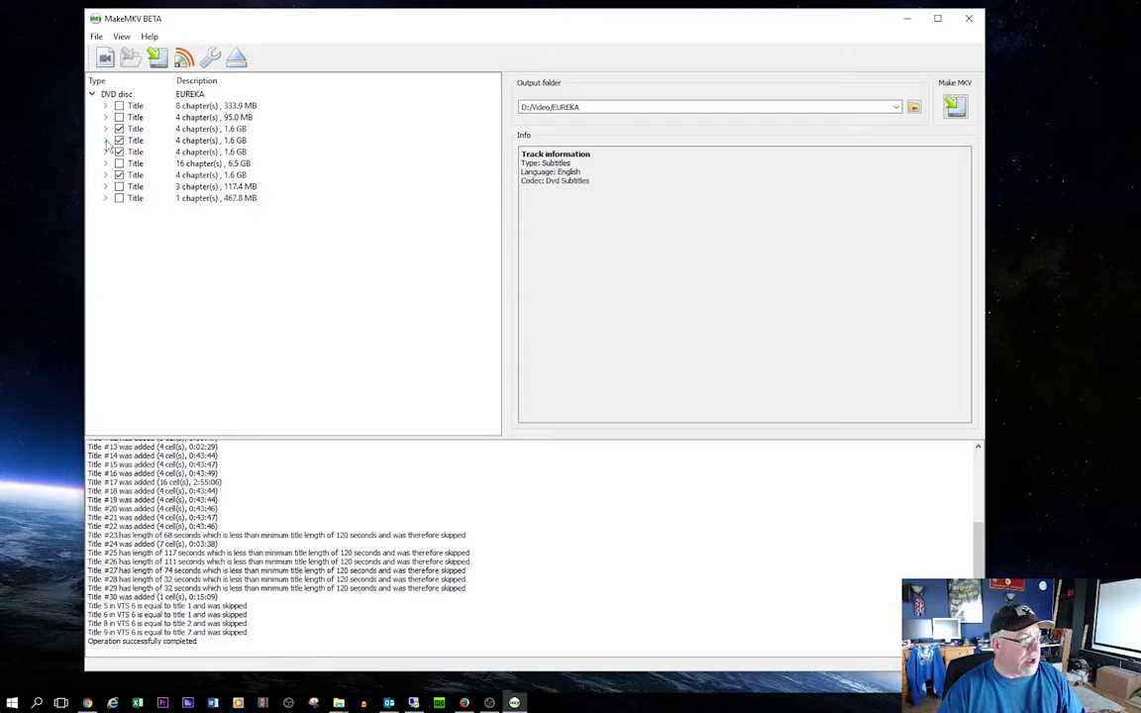
Exclude the English subtitles from the remaining three selected 1.6 GB titles
{"action": "left_click", "coordinate": [105, 141]}
{"action": "left_click", "coordinate": [134, 187]}
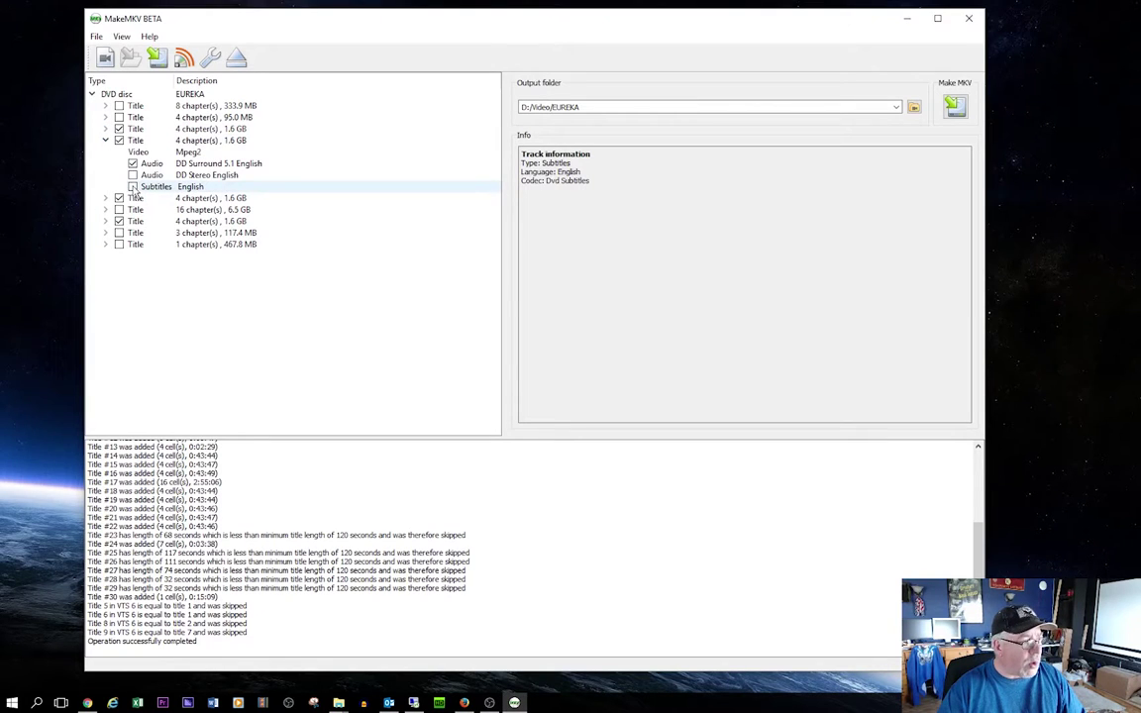
{"action": "left_click", "coordinate": [105, 141]}
{"action": "left_click", "coordinate": [105, 152]}
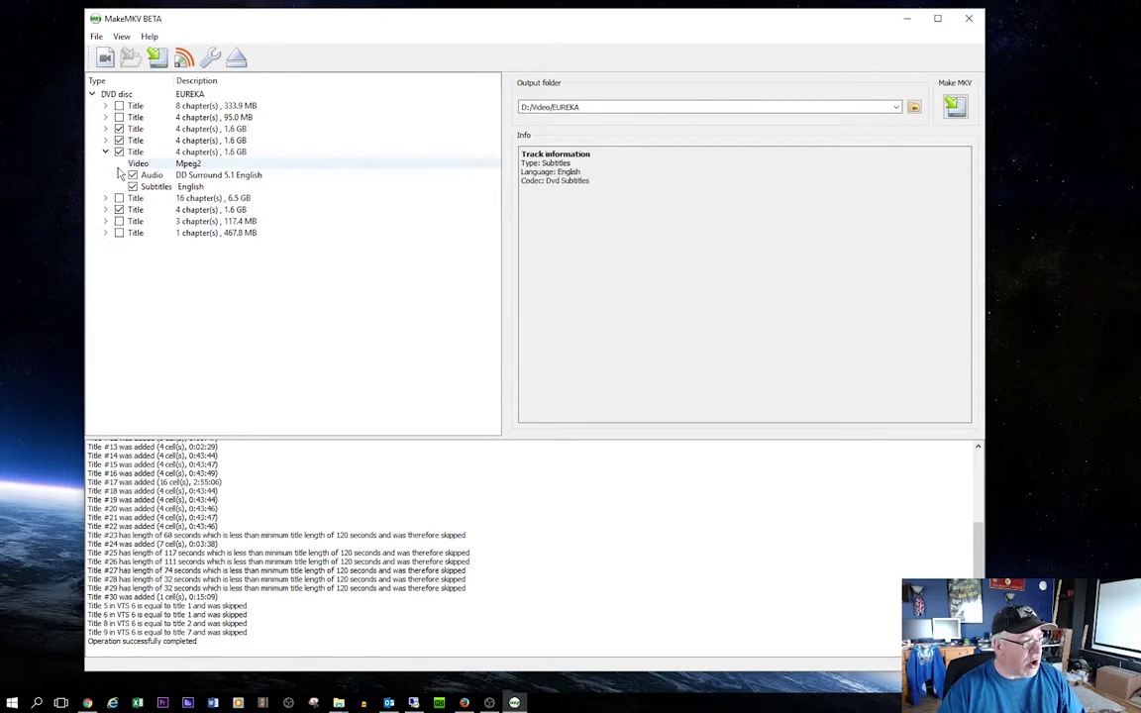
{"action": "left_click", "coordinate": [105, 152]}
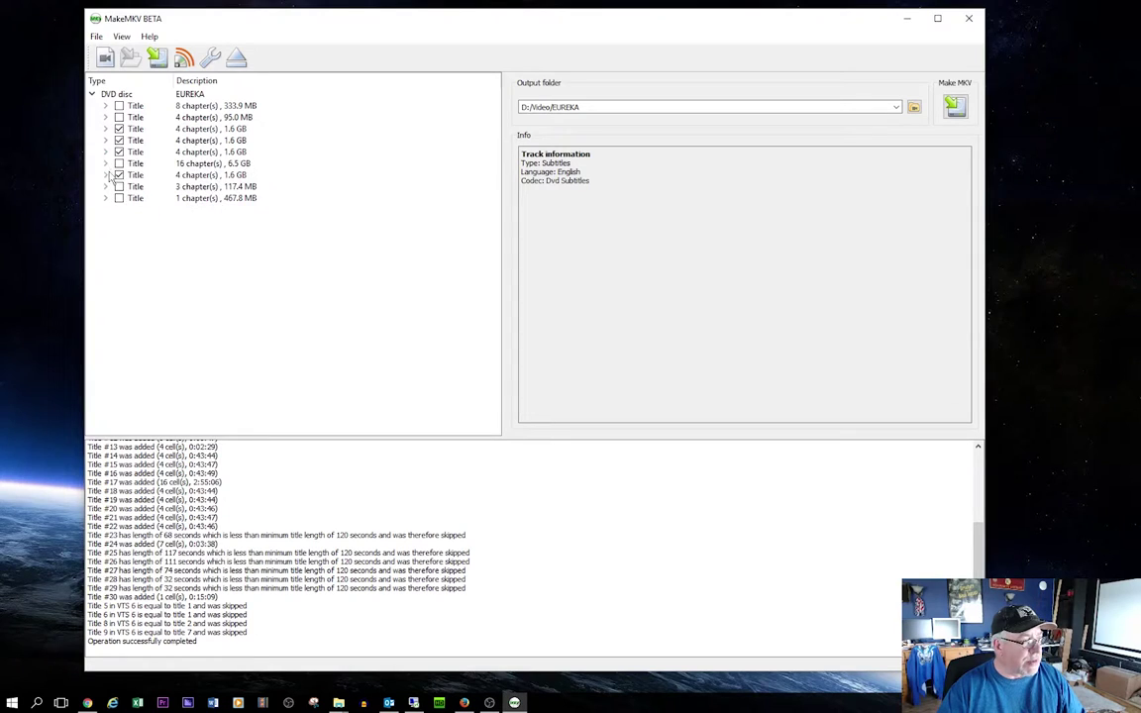
{"action": "left_click", "coordinate": [105, 175]}
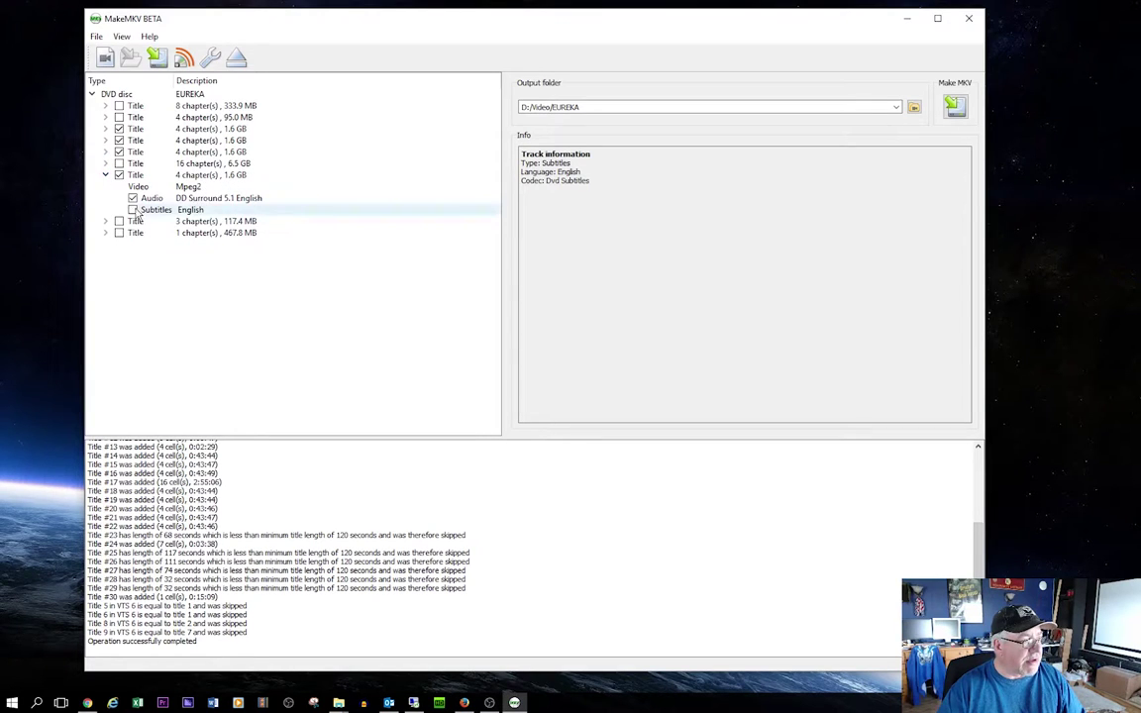
{"action": "left_click", "coordinate": [105, 174]}
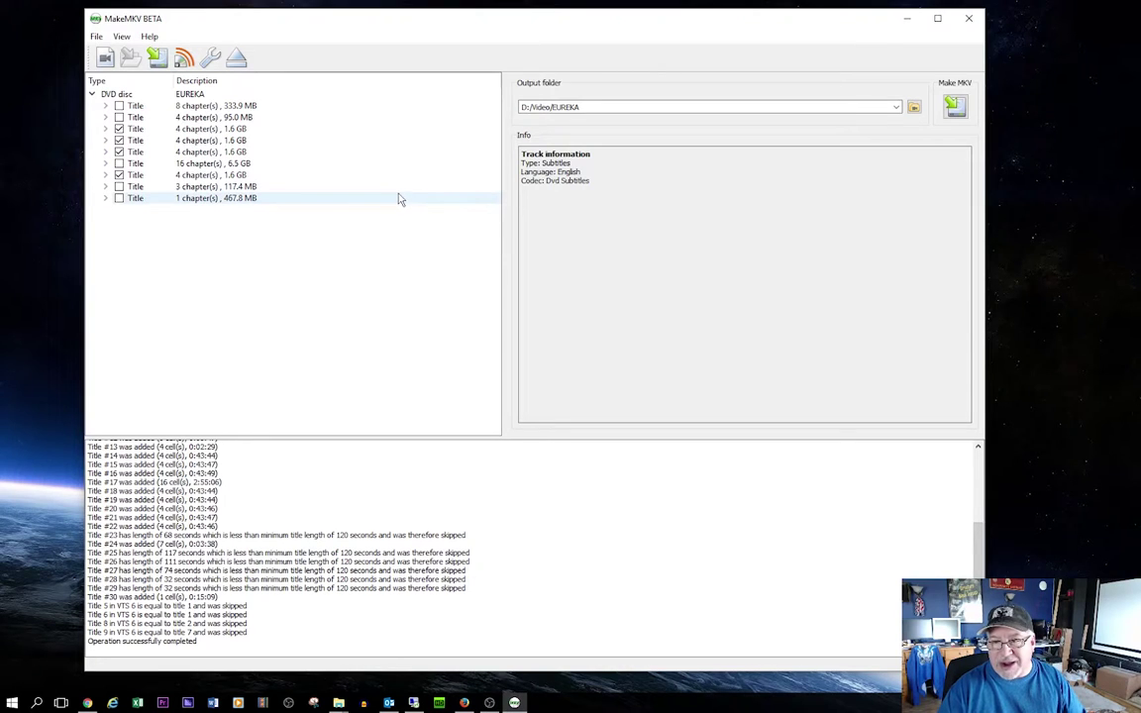
Recheck the audio and subtitle selections of the fourth and third 1.6 GB titles
{"action": "left_click", "coordinate": [105, 175]}
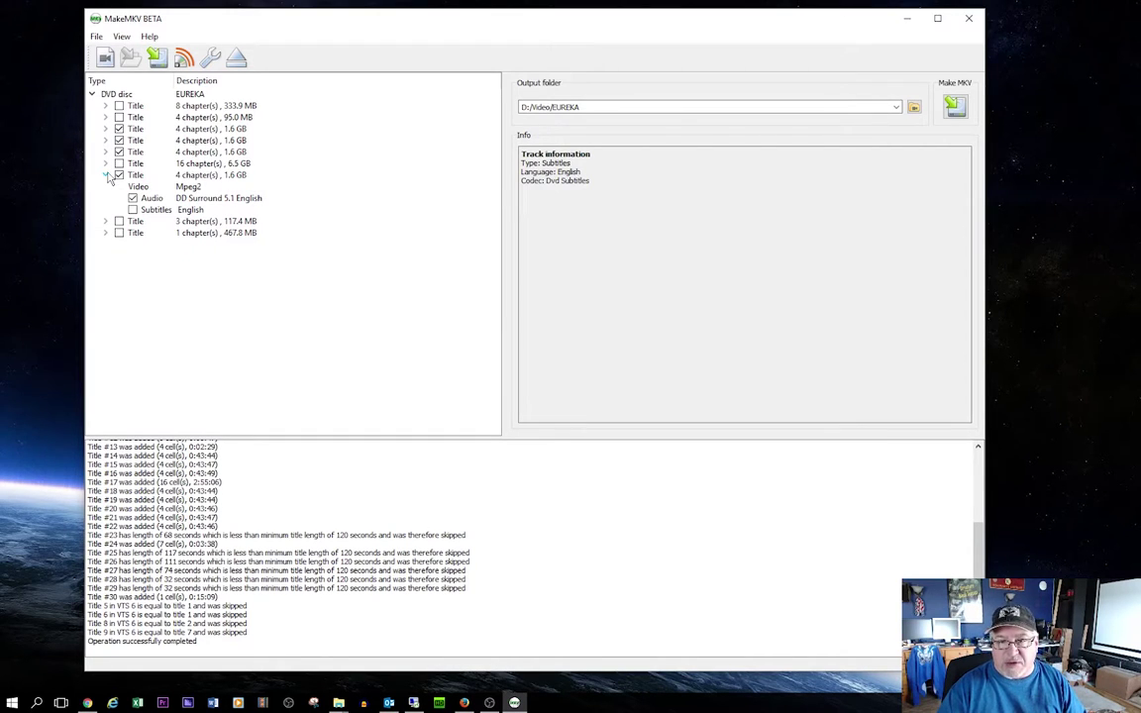
{"action": "left_click", "coordinate": [106, 175]}
{"action": "left_click", "coordinate": [106, 151]}
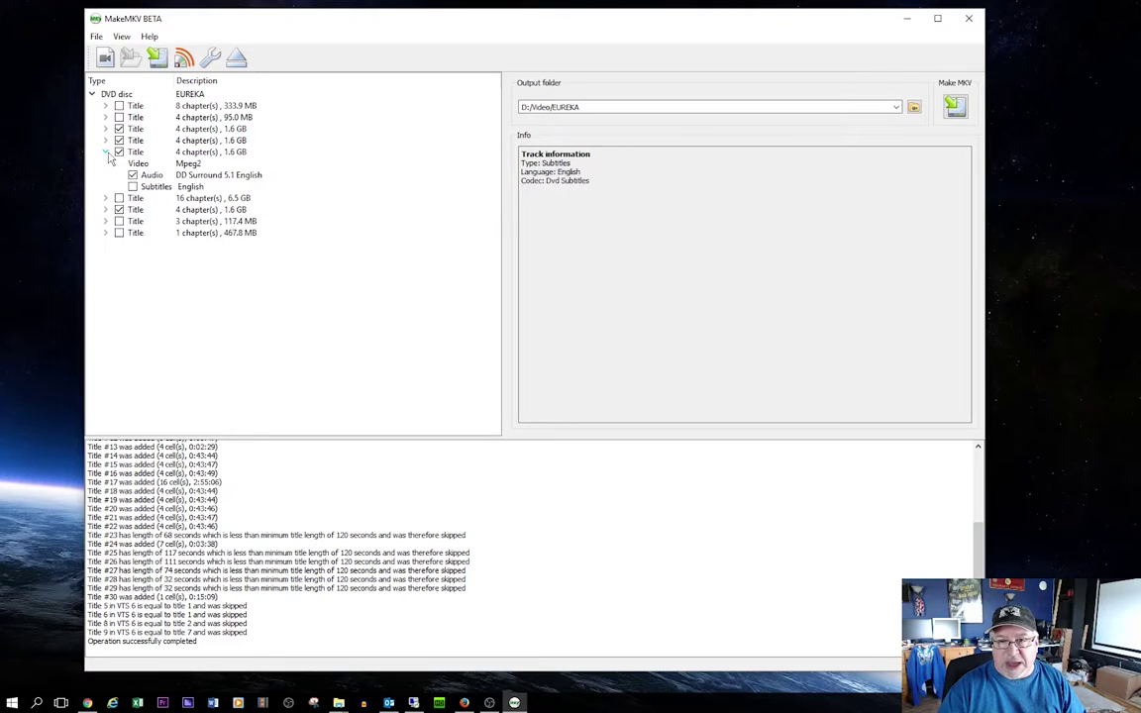
{"action": "left_click", "coordinate": [104, 152]}
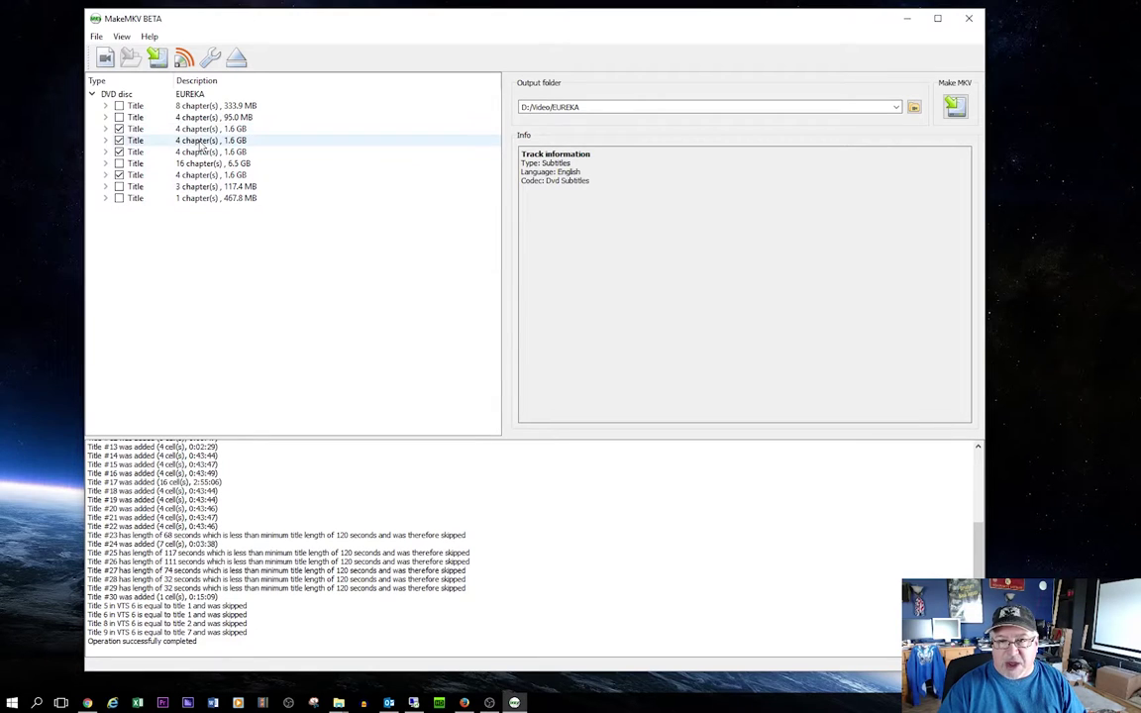
Set the output folder to D:/Video/EUREKA/Season 4
{"action": "left_click", "coordinate": [914, 107]}
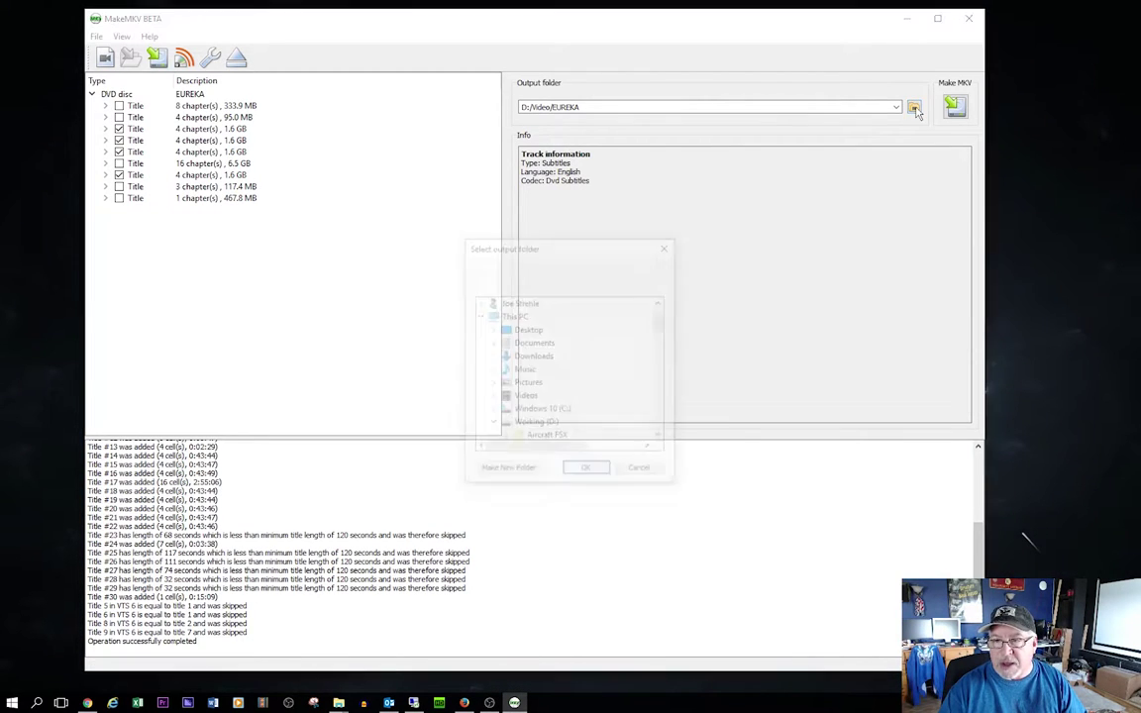
{"action": "left_click", "coordinate": [549, 424]}
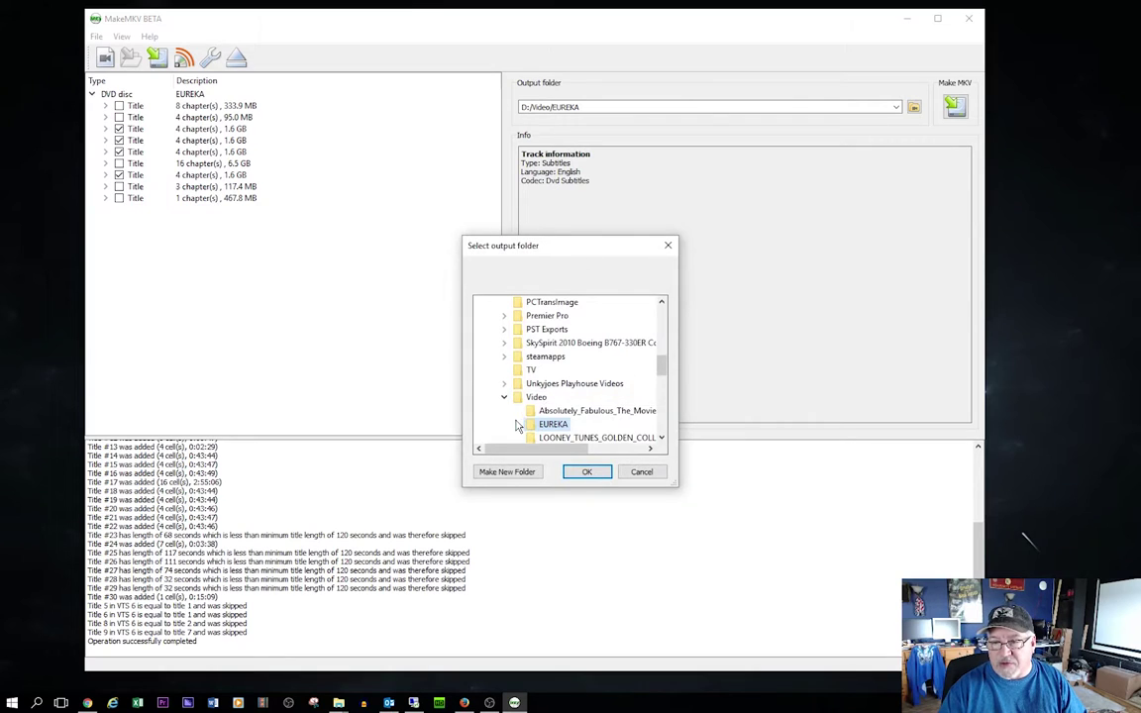
{"action": "left_click", "coordinate": [569, 423]}
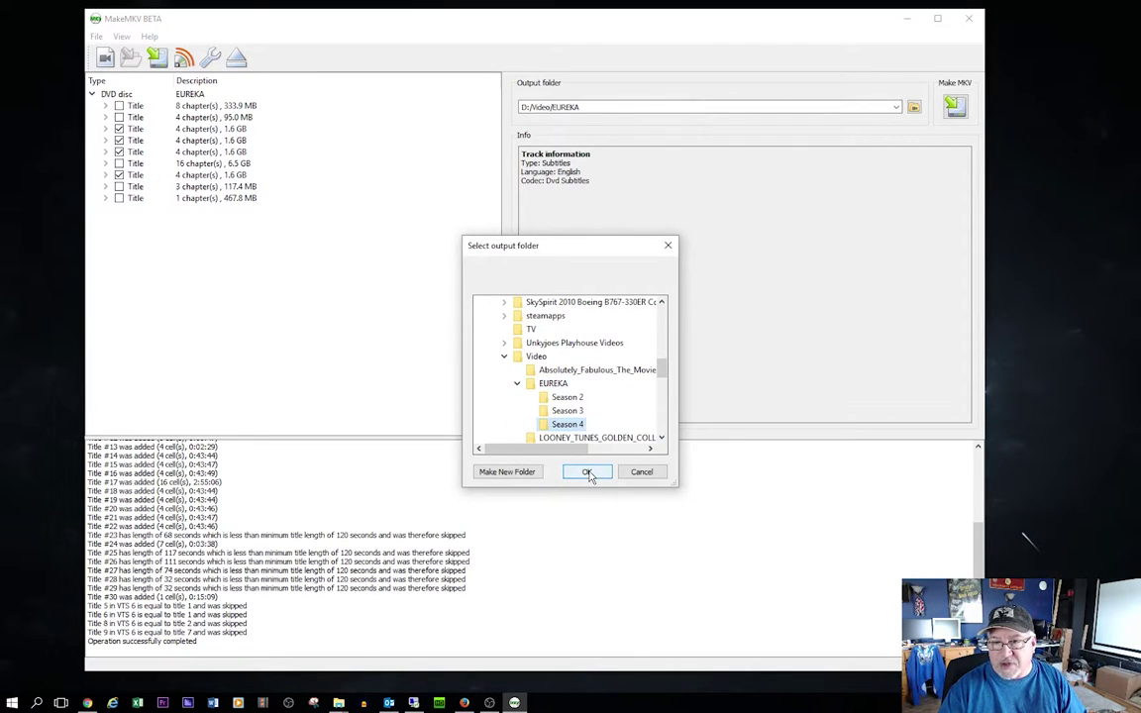
{"action": "left_click", "coordinate": [587, 472]}
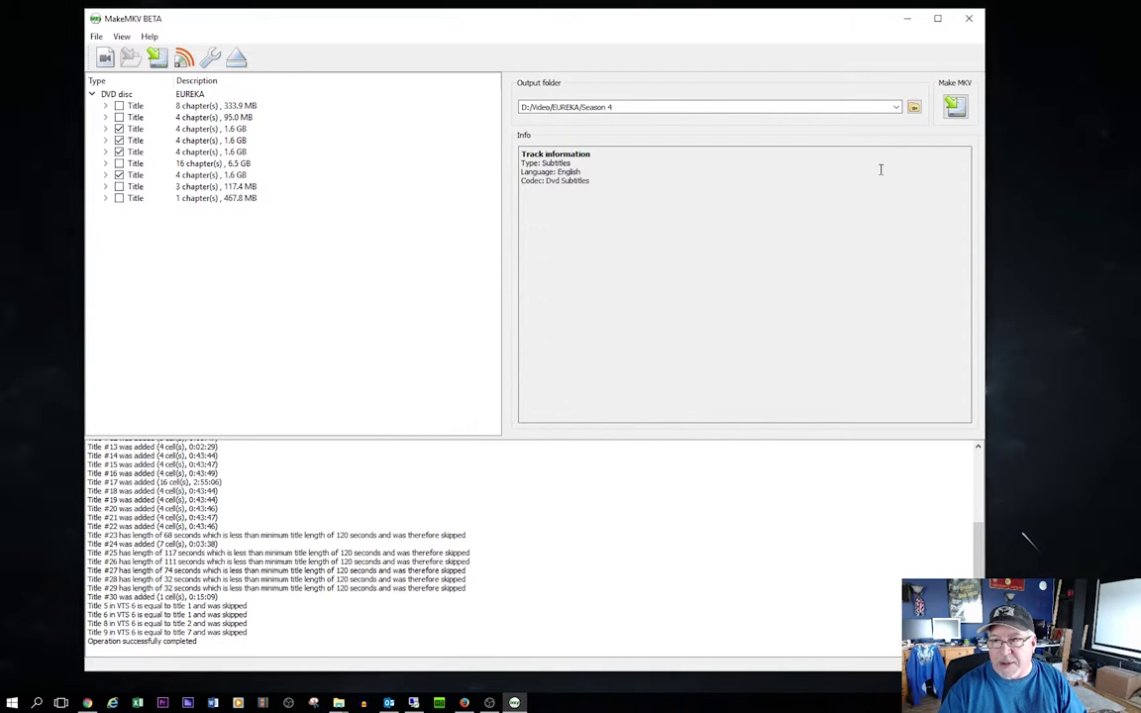
Rip the four selected titles to MKV, dismiss the completion message, and close MakeMKV
{"action": "left_click", "coordinate": [954, 106]}
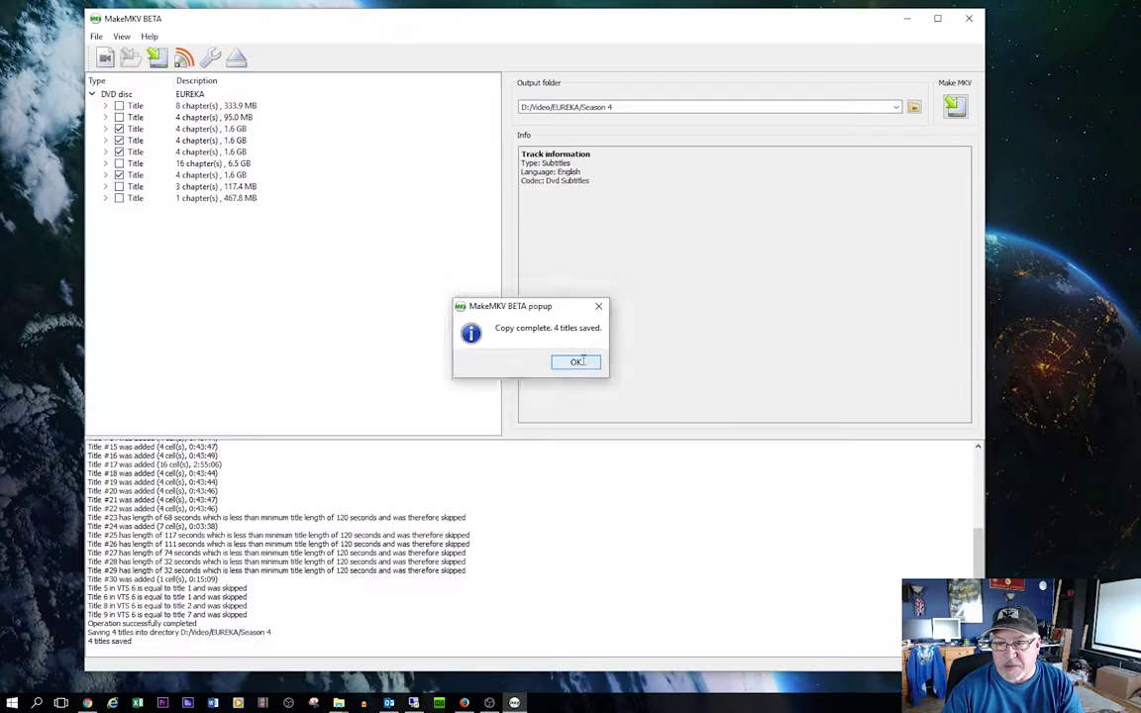
{"action": "left_click", "coordinate": [578, 363]}
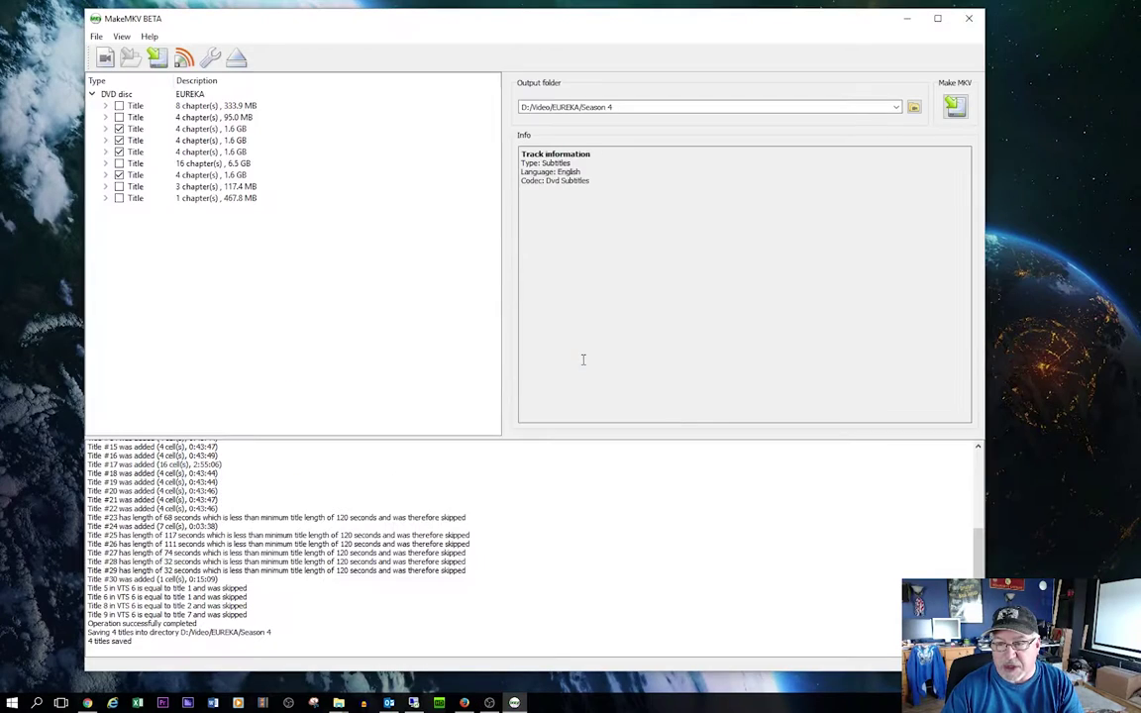
{"action": "left_click", "coordinate": [968, 18]}
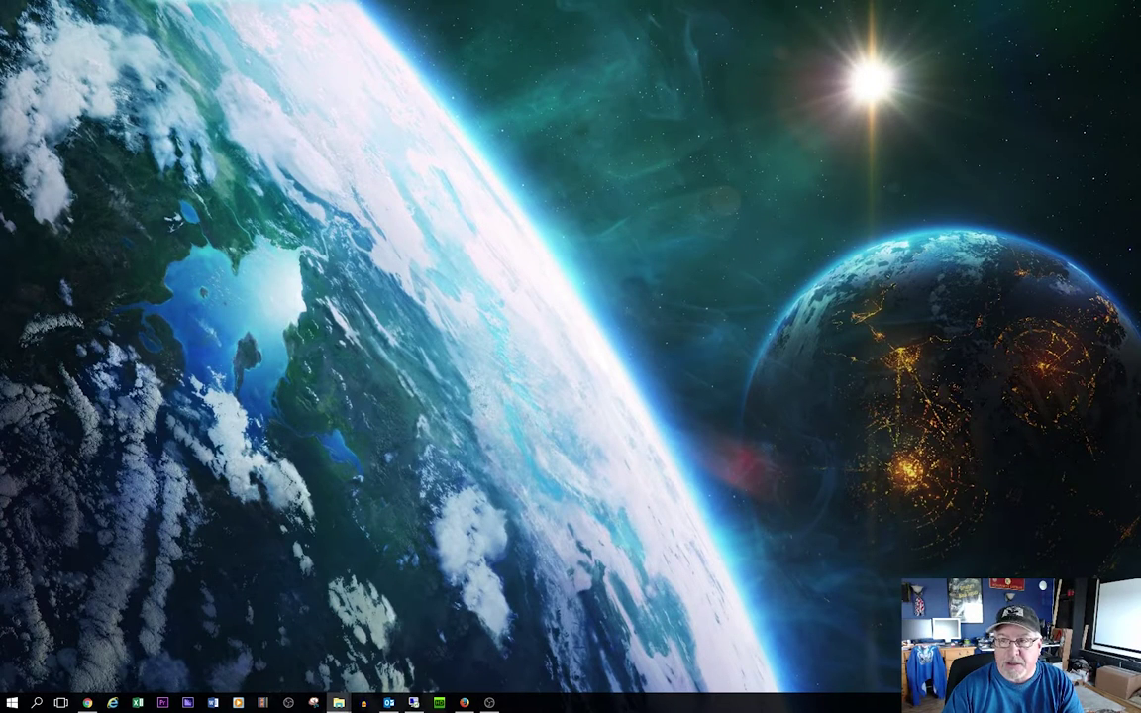
Consult the Season 4 episode list on epguides.com in Chrome, and play title06.mkv from the Season 4 folder in File Explorer to identify it
{"action": "left_click", "coordinate": [337, 702]}
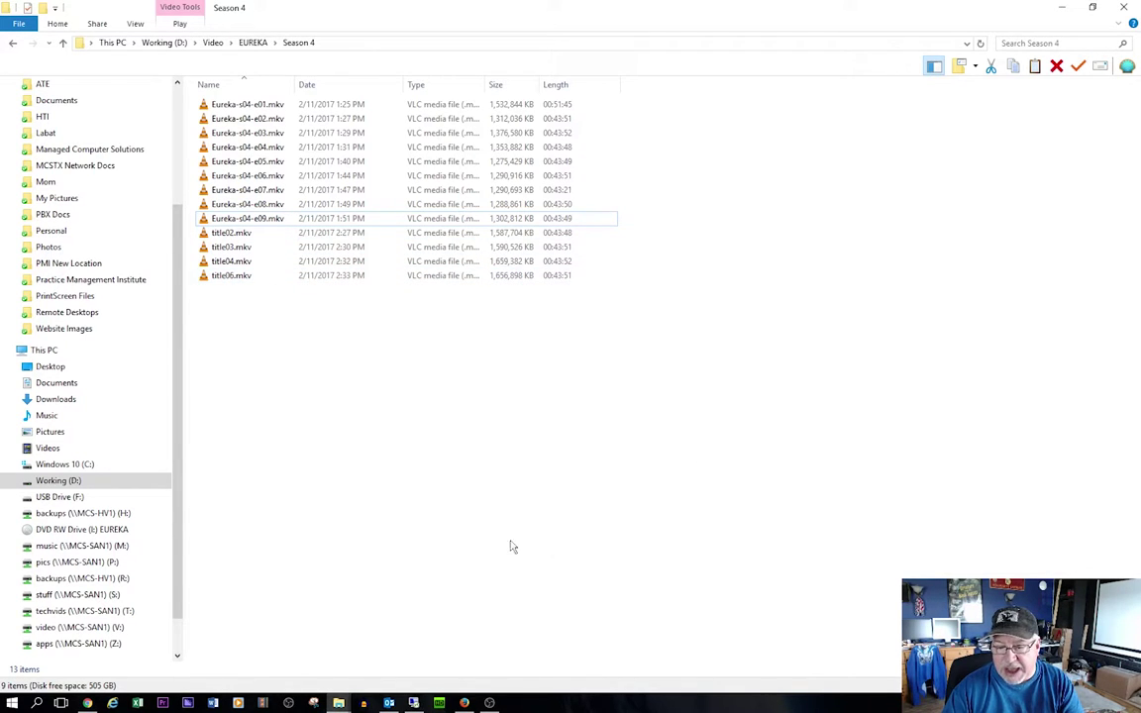
{"action": "left_click", "coordinate": [87, 703]}
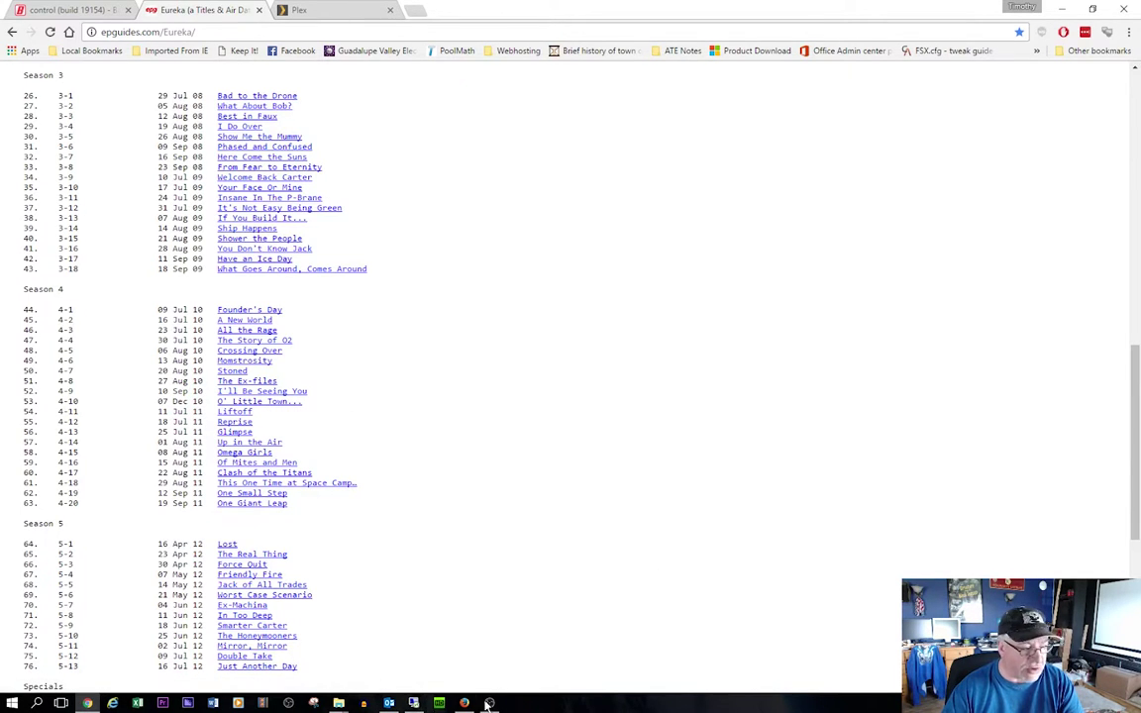
{"action": "mouse_move", "coordinate": [337, 700]}
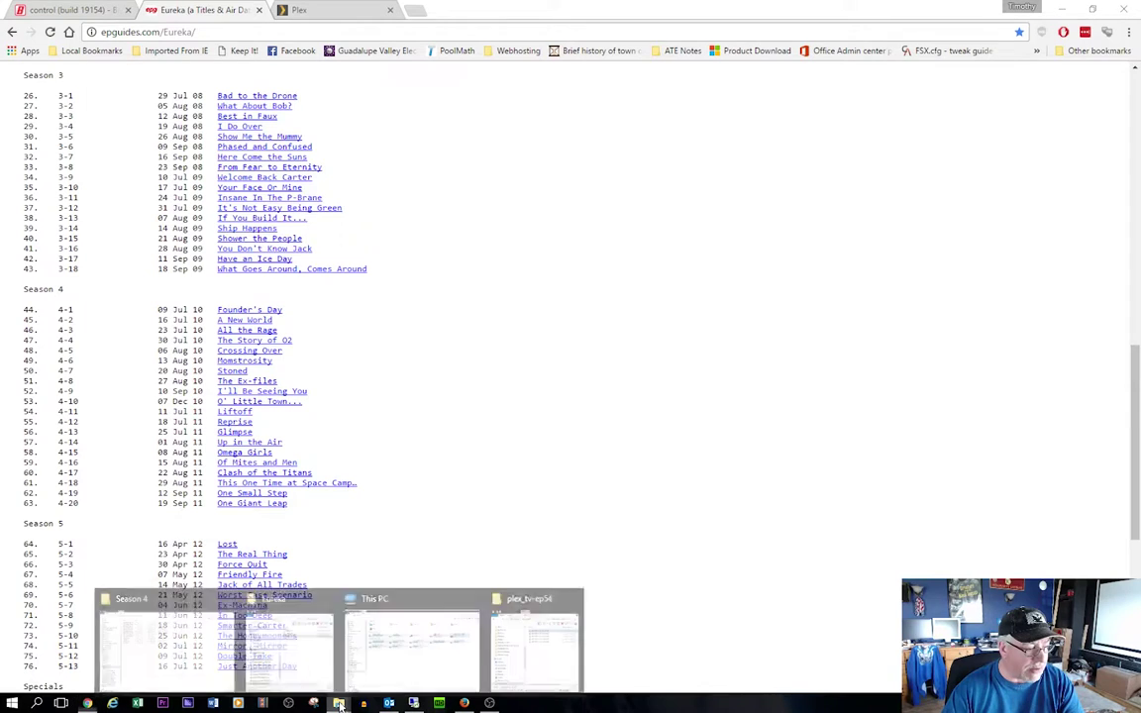
{"action": "left_click", "coordinate": [174, 644]}
{"action": "left_click", "coordinate": [222, 278]}
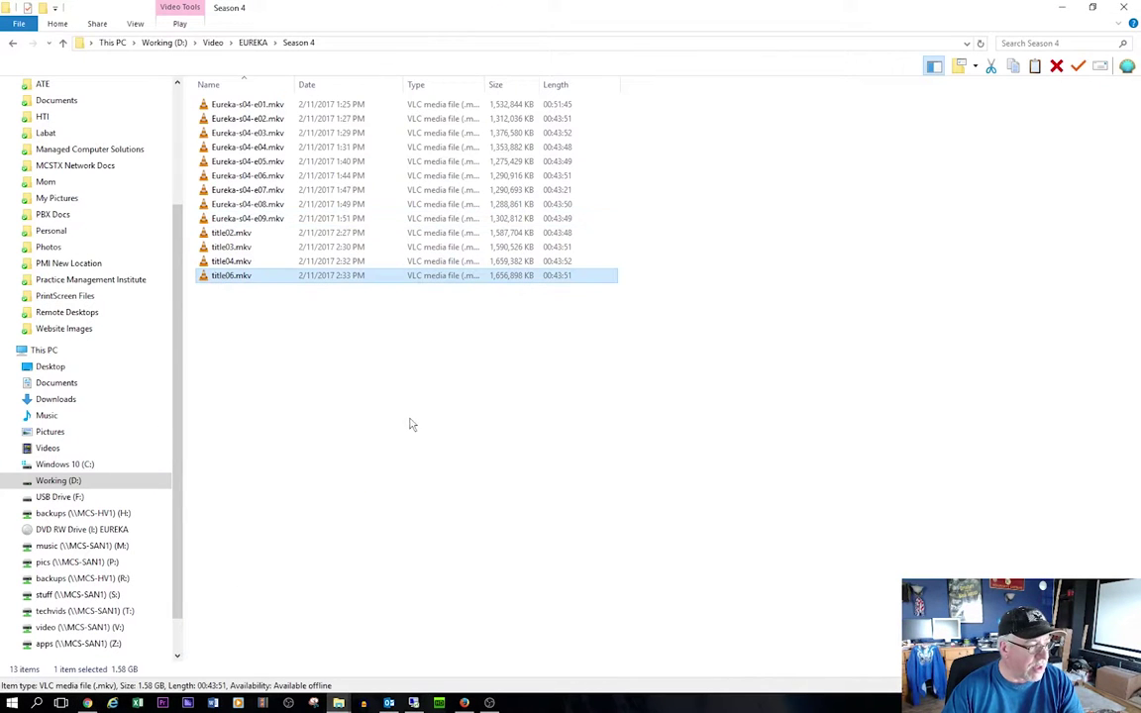
{"action": "double_click", "coordinate": [224, 277]}
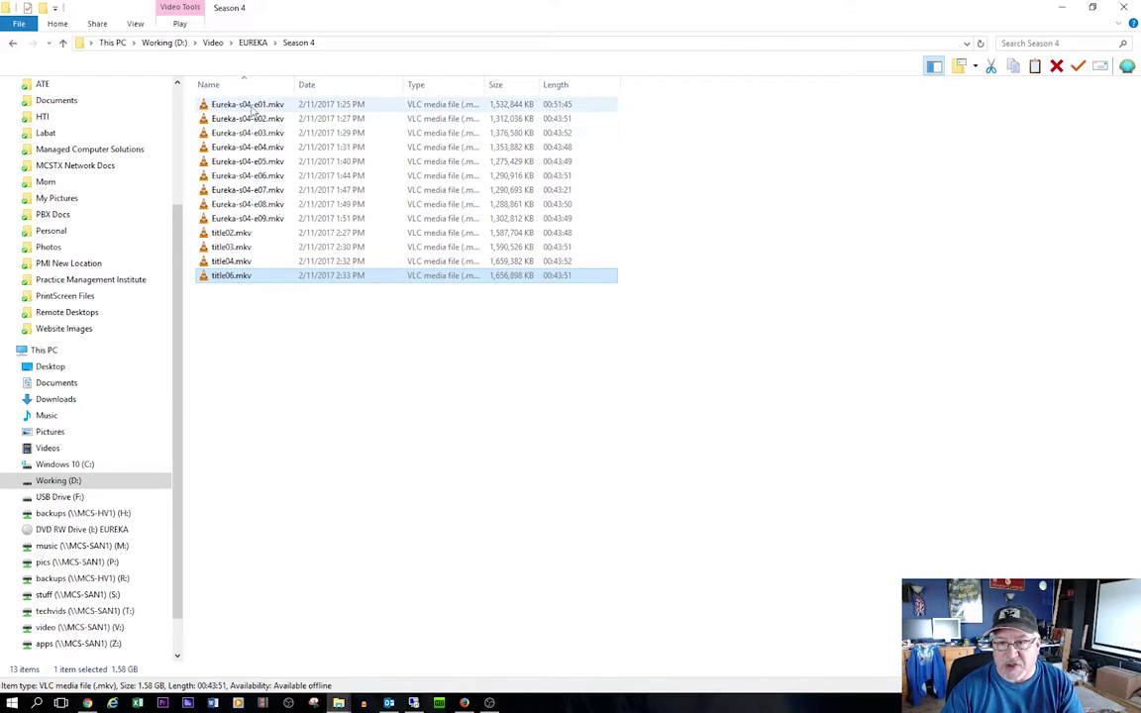
Rename title06.mkv as Eureka-s04-e10.mkv
{"action": "right_click", "coordinate": [228, 284]}
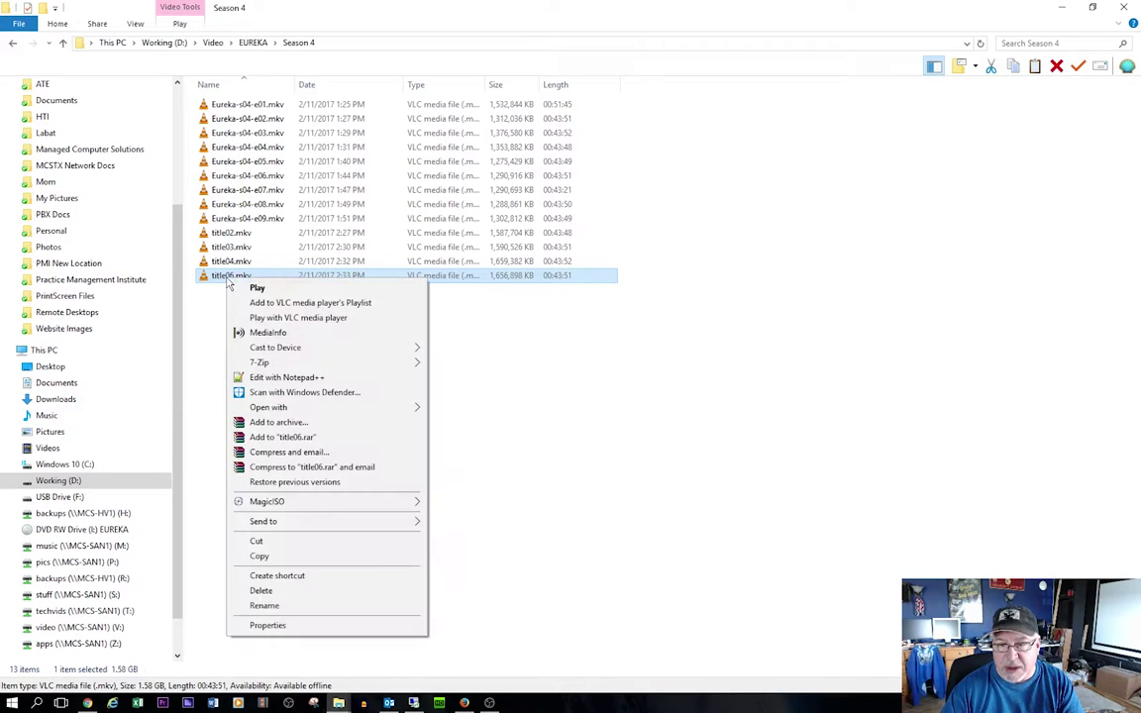
{"action": "left_click", "coordinate": [297, 605]}
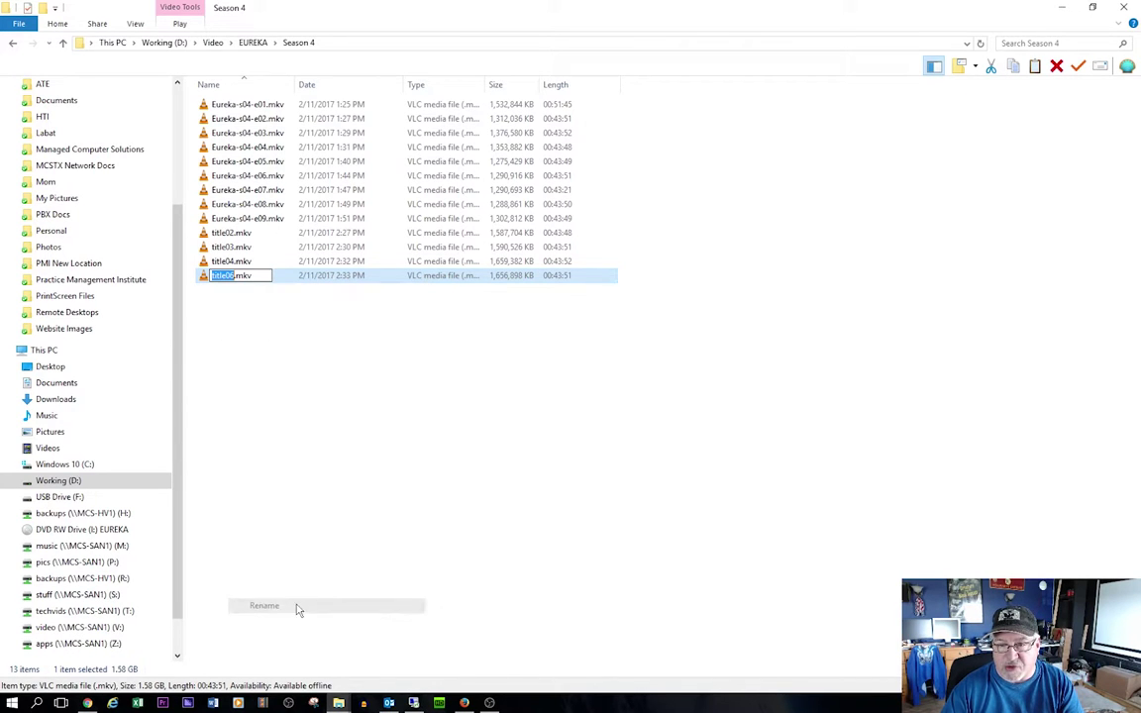
{"action": "type", "text": "Eure"}
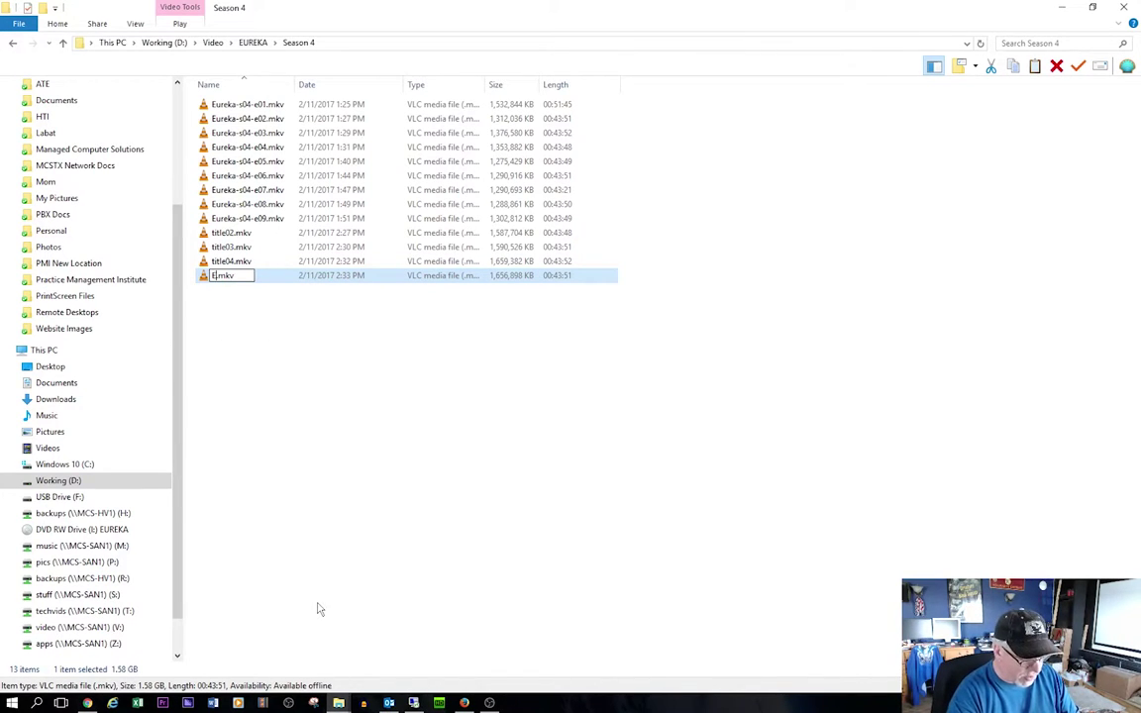
{"action": "type", "text": "ka"}
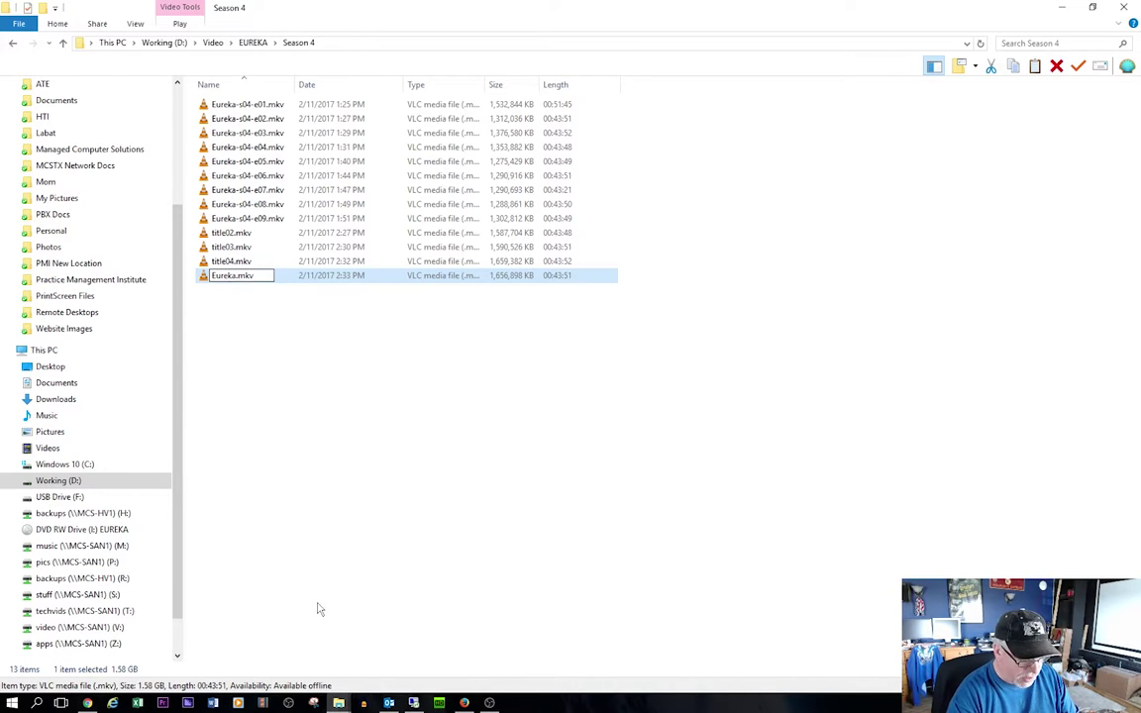
{"action": "type", "text": "-s"}
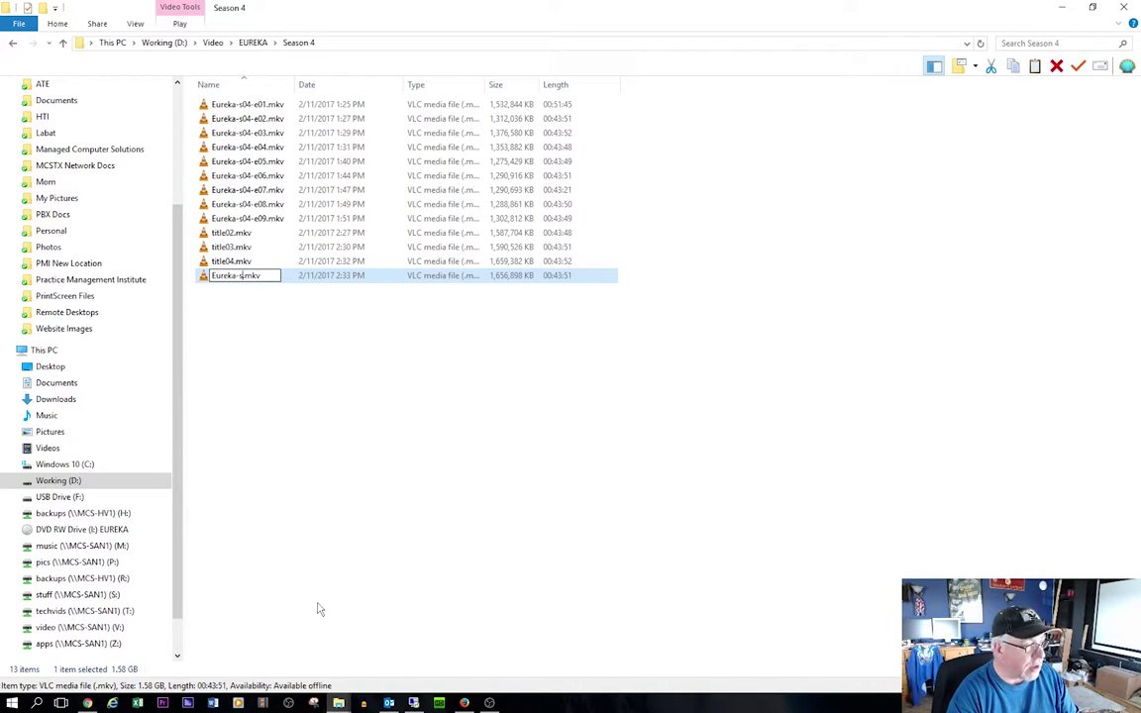
{"action": "type", "text": "04"}
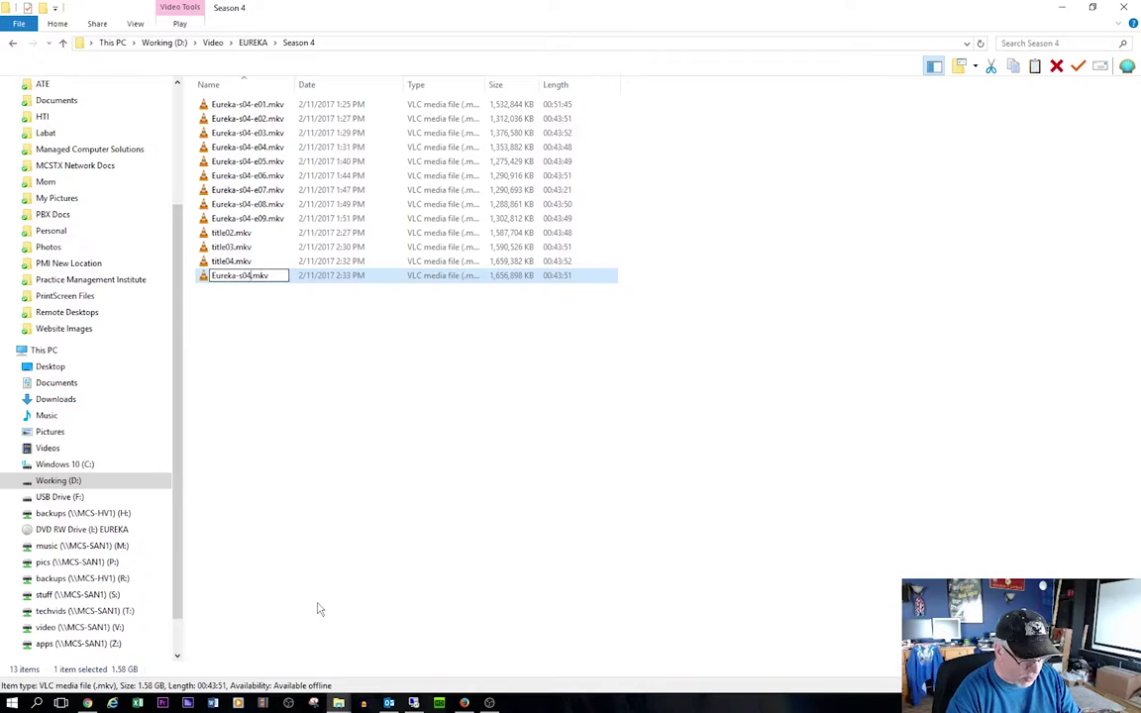
{"action": "type", "text": "-"}
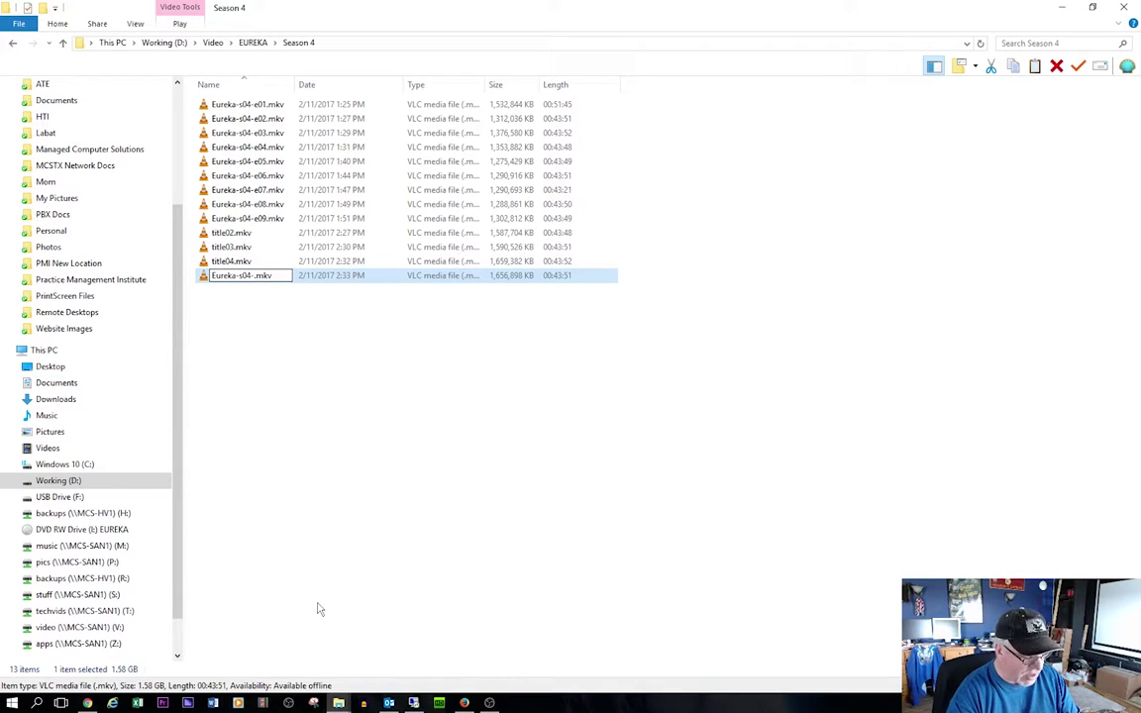
{"action": "type", "text": "e"}
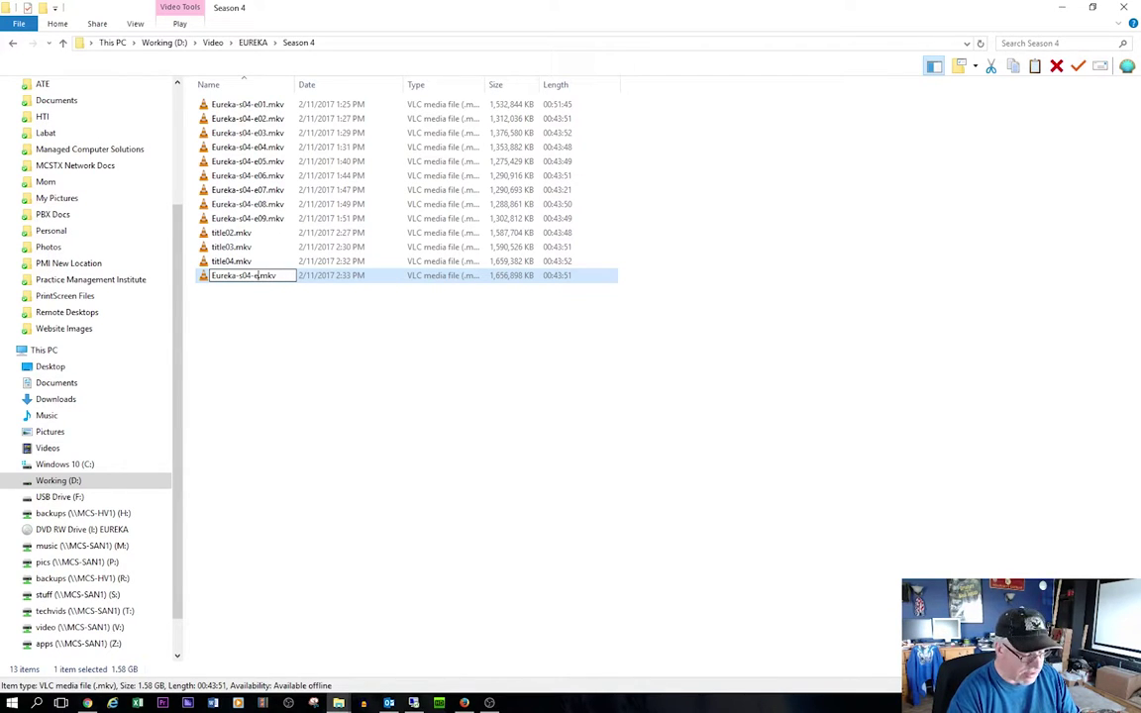
{"action": "type", "text": "10"}
{"action": "key", "text": "Return"}
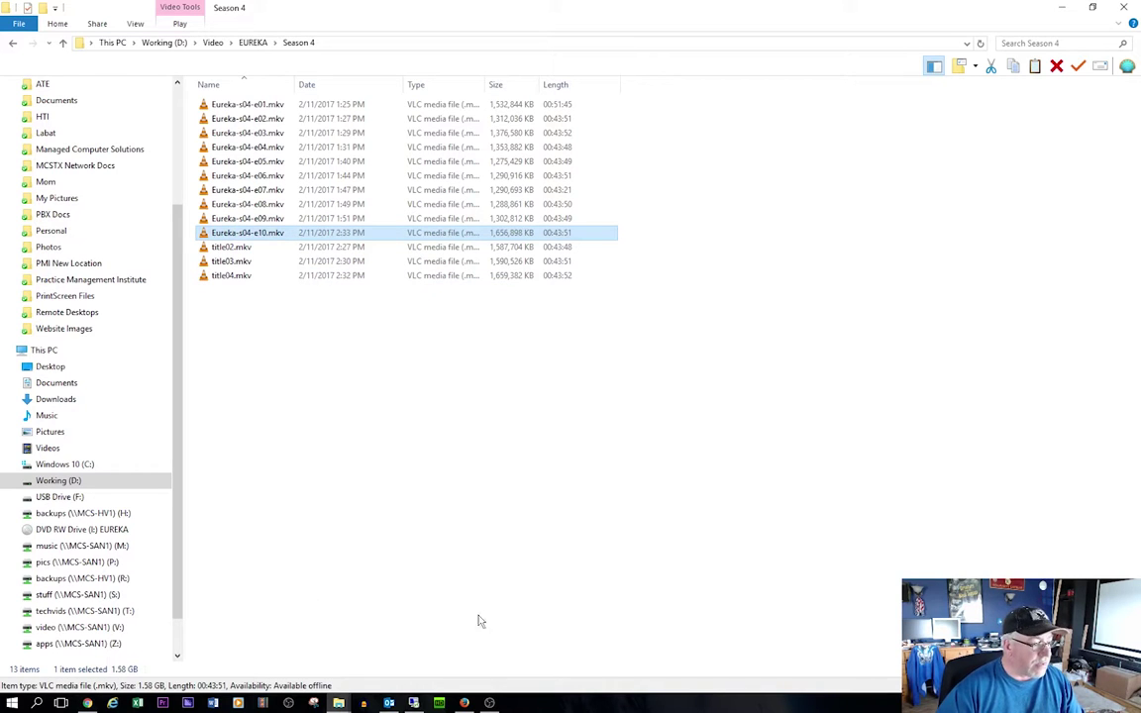
Check the epguides.com Season 4 list in Chrome again and play title02.mkv from the Season 4 folder to identify its episode
{"action": "left_click", "coordinate": [87, 702]}
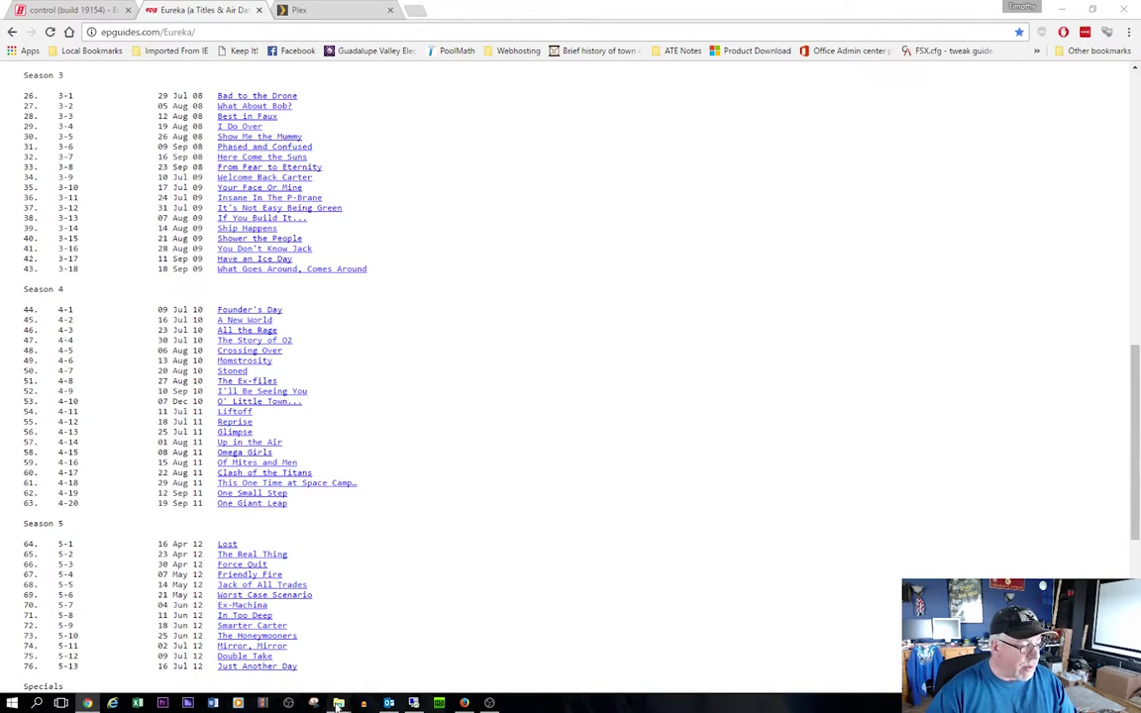
{"action": "mouse_move", "coordinate": [338, 702]}
{"action": "left_click", "coordinate": [163, 649]}
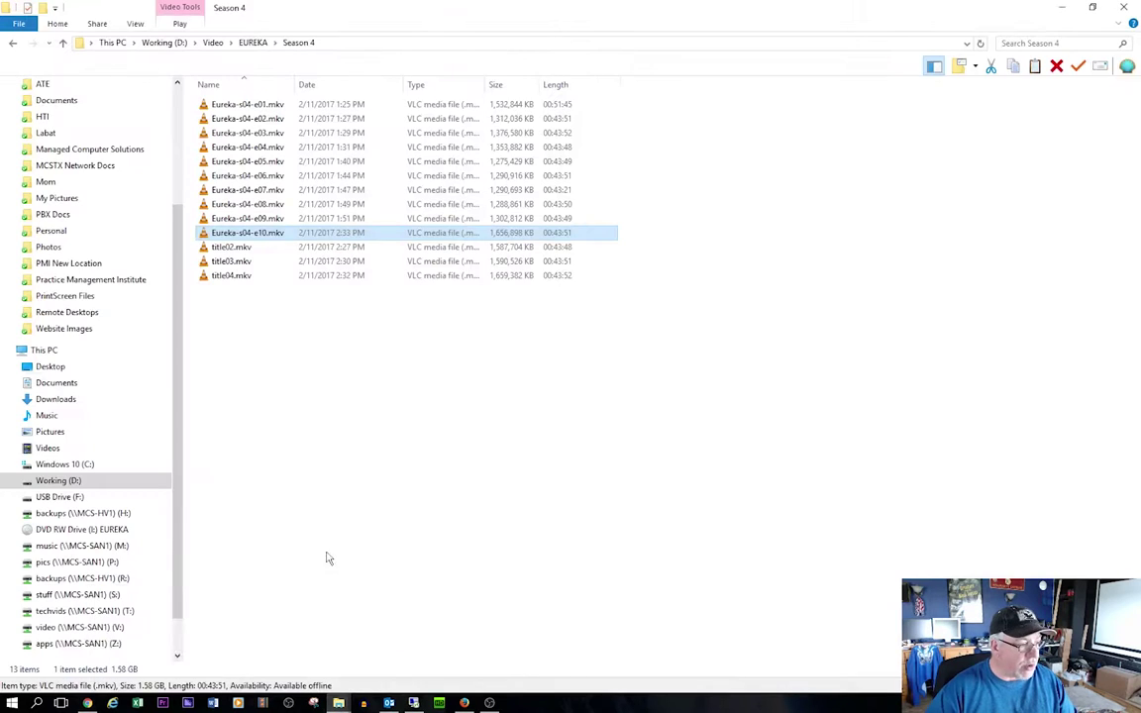
{"action": "double_click", "coordinate": [334, 247]}
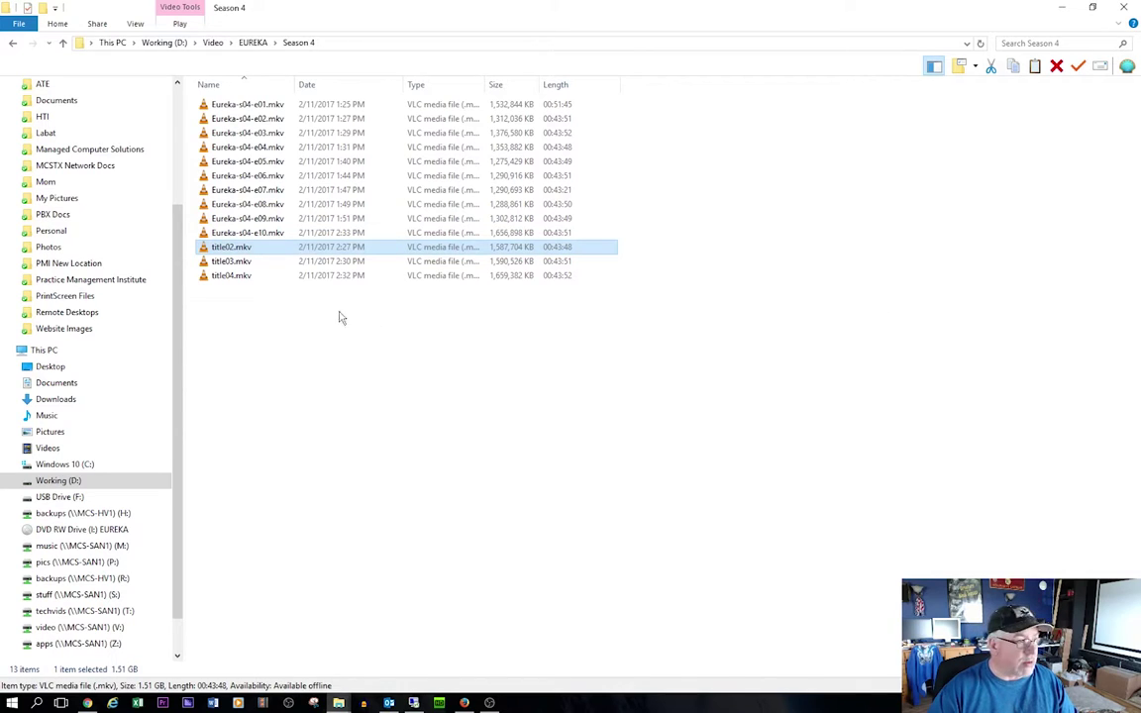
Rename title02.mkv as Eureka-s04-e11.mkv
{"action": "left_click", "coordinate": [235, 249]}
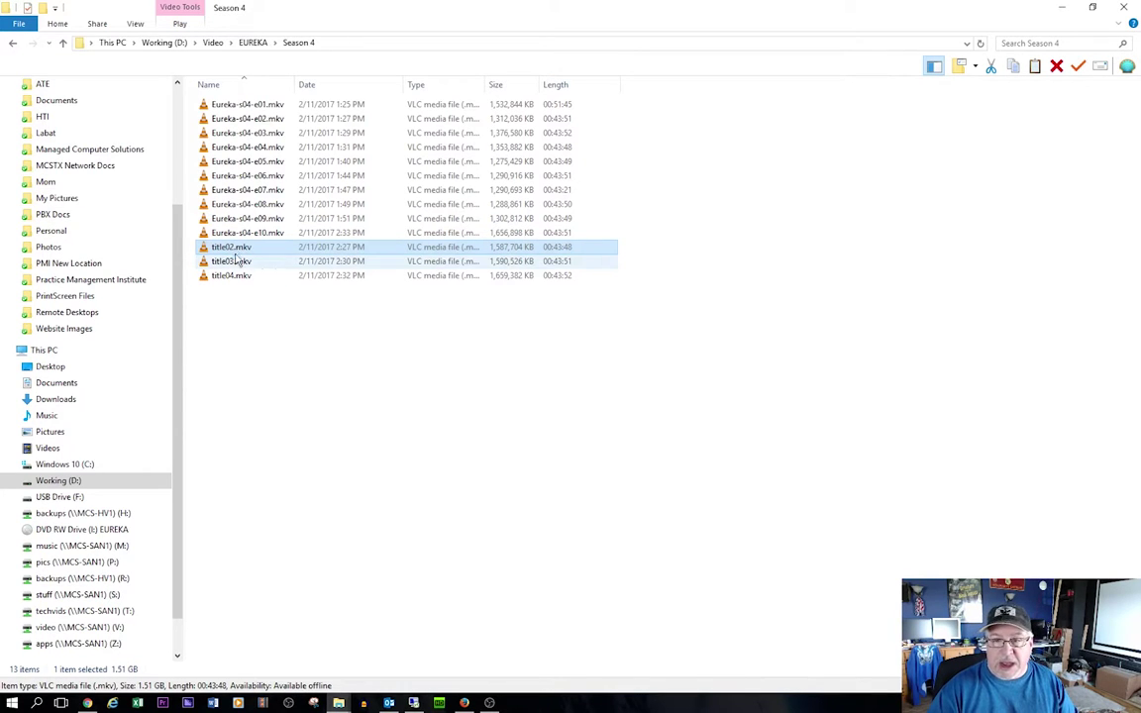
{"action": "right_click", "coordinate": [231, 254]}
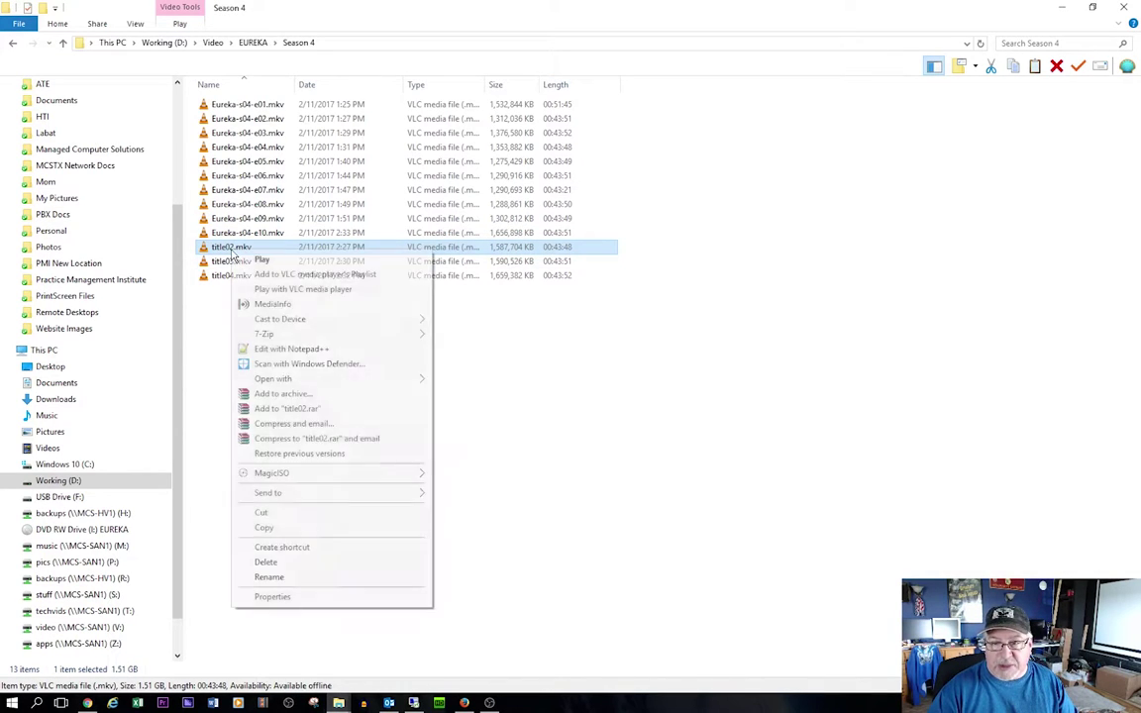
{"action": "left_click", "coordinate": [293, 579]}
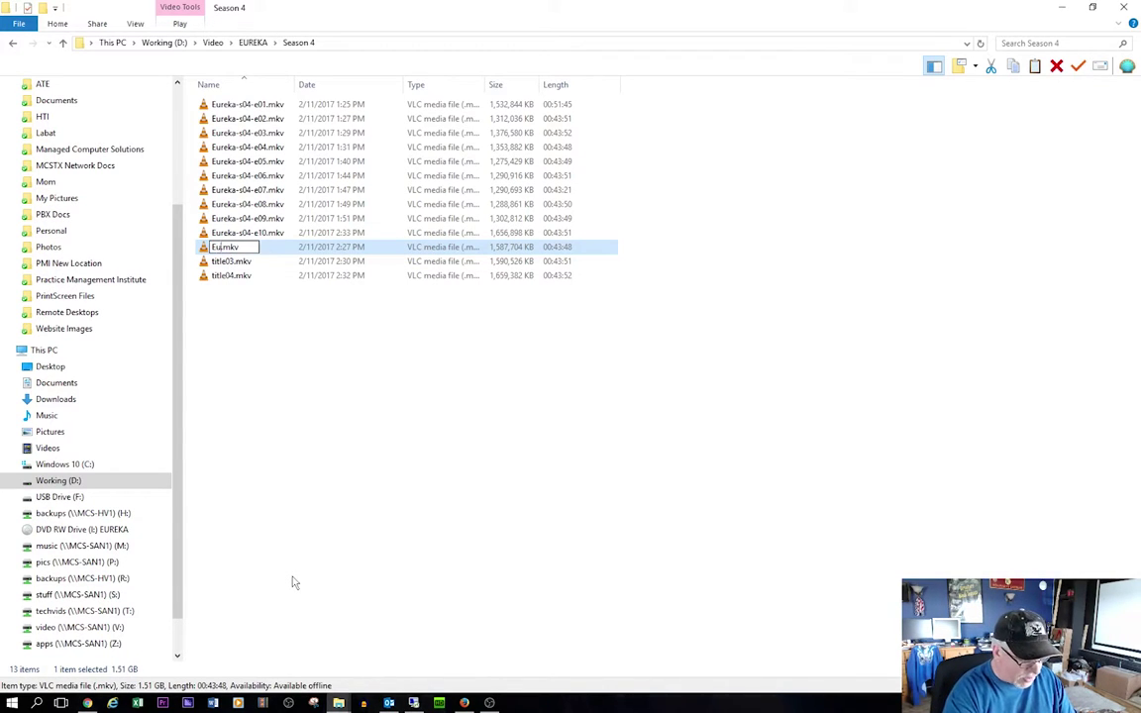
{"action": "type", "text": "Eureka-s"}
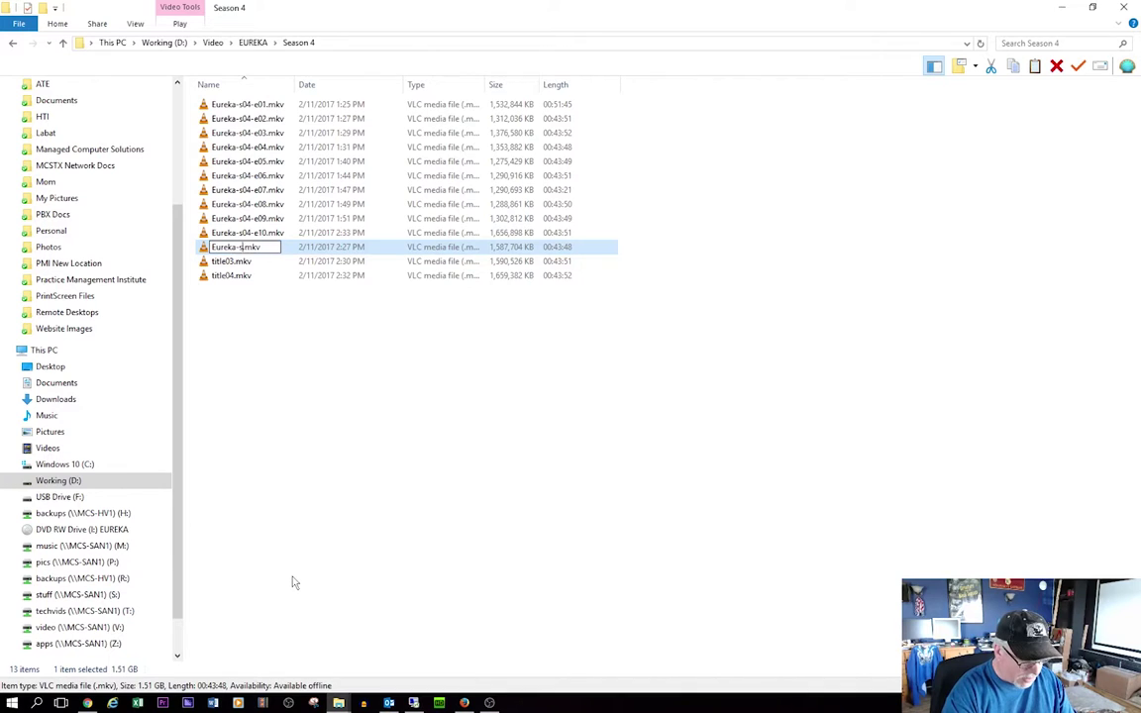
{"action": "type", "text": "04-"}
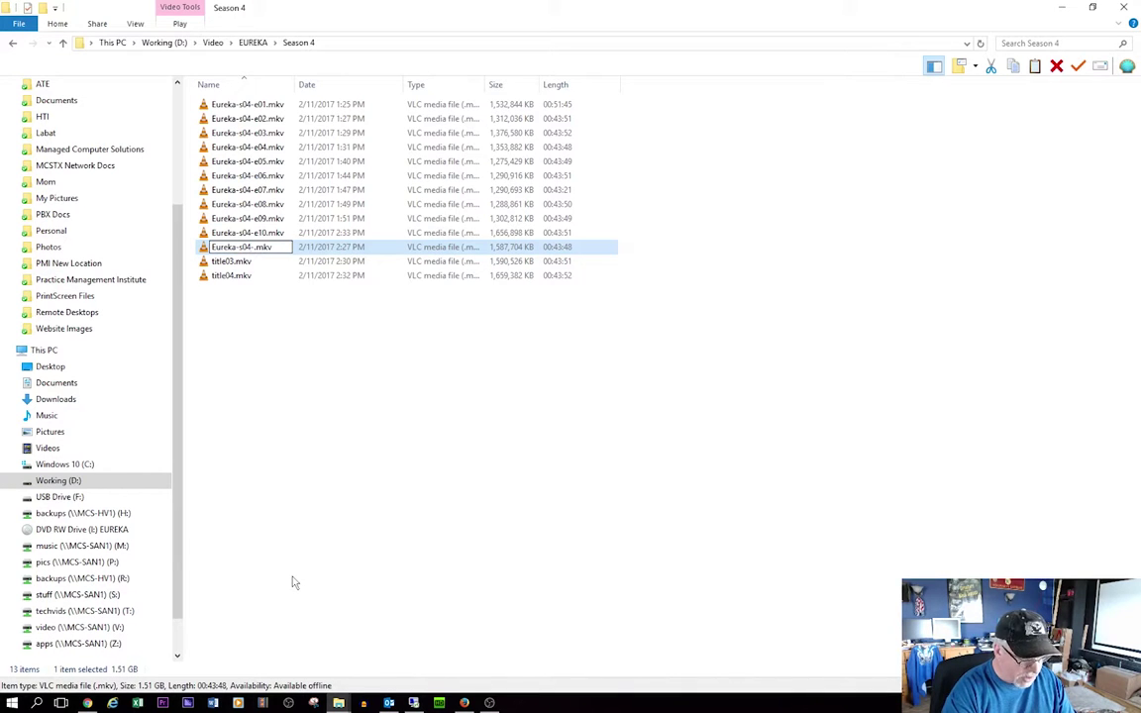
{"action": "type", "text": "e11"}
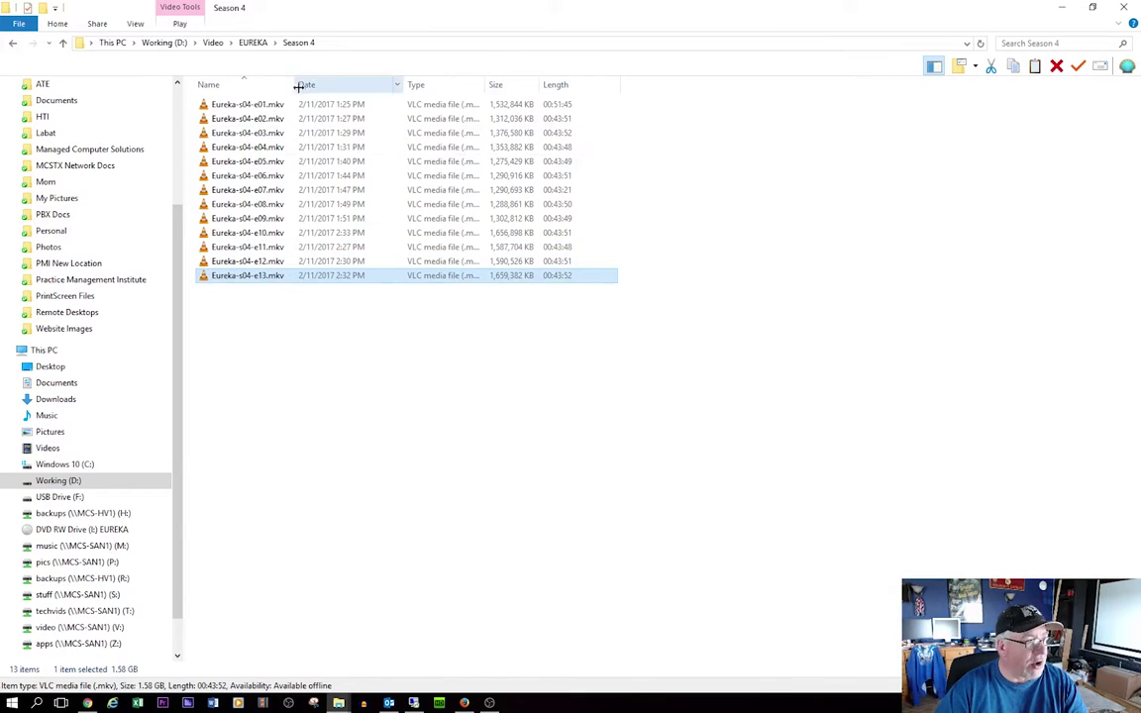
Widen the Name column, check the Season 4 list on epguides.com in Chrome, and return to the Season 4 folder in File Explorer
{"action": "left_click_drag", "start_coordinate": [303, 84], "coordinate": [353, 84]}
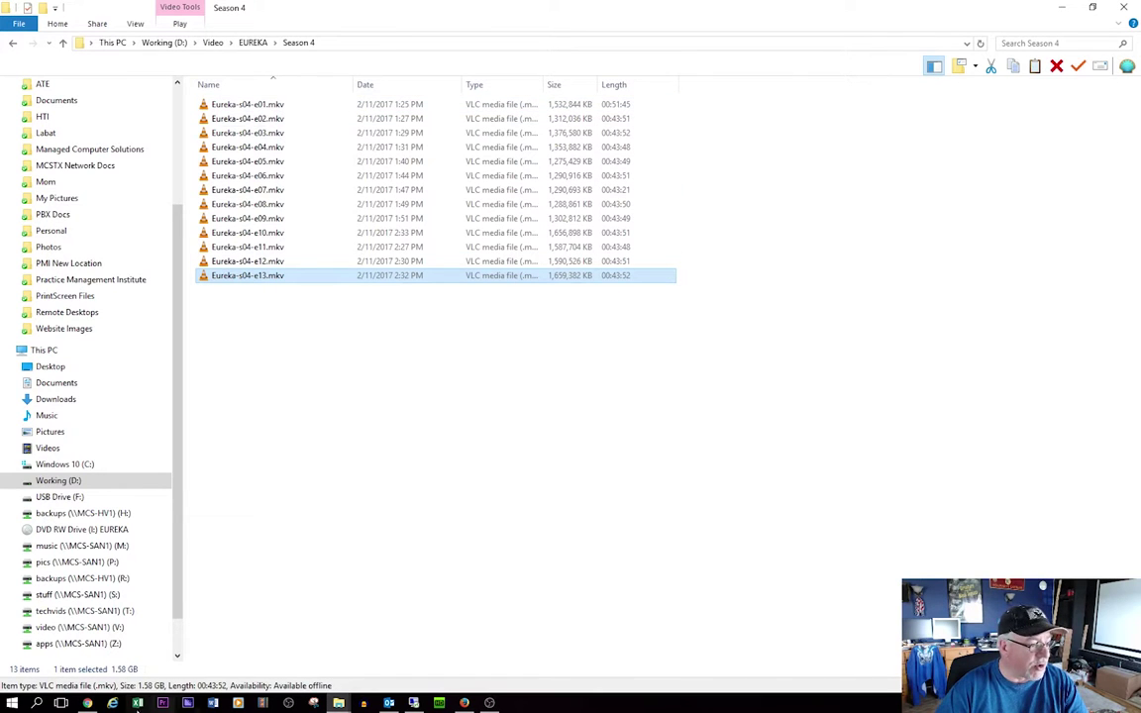
{"action": "left_click", "coordinate": [79, 584]}
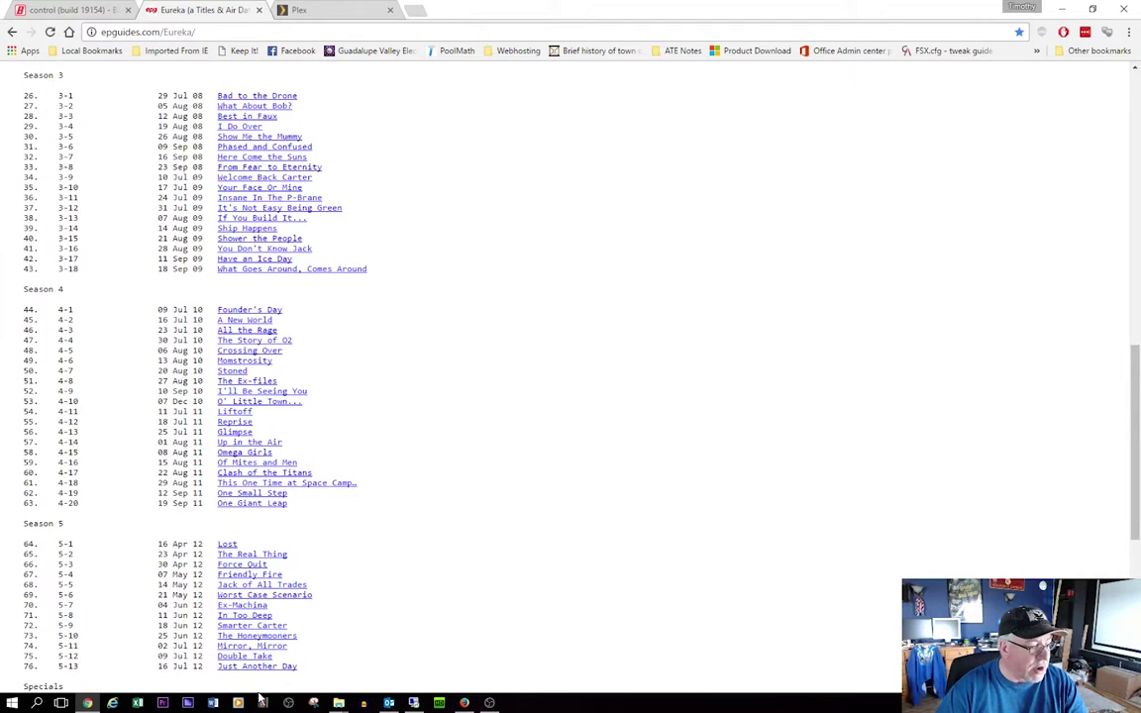
{"action": "mouse_move", "coordinate": [338, 703]}
{"action": "left_click", "coordinate": [169, 604]}
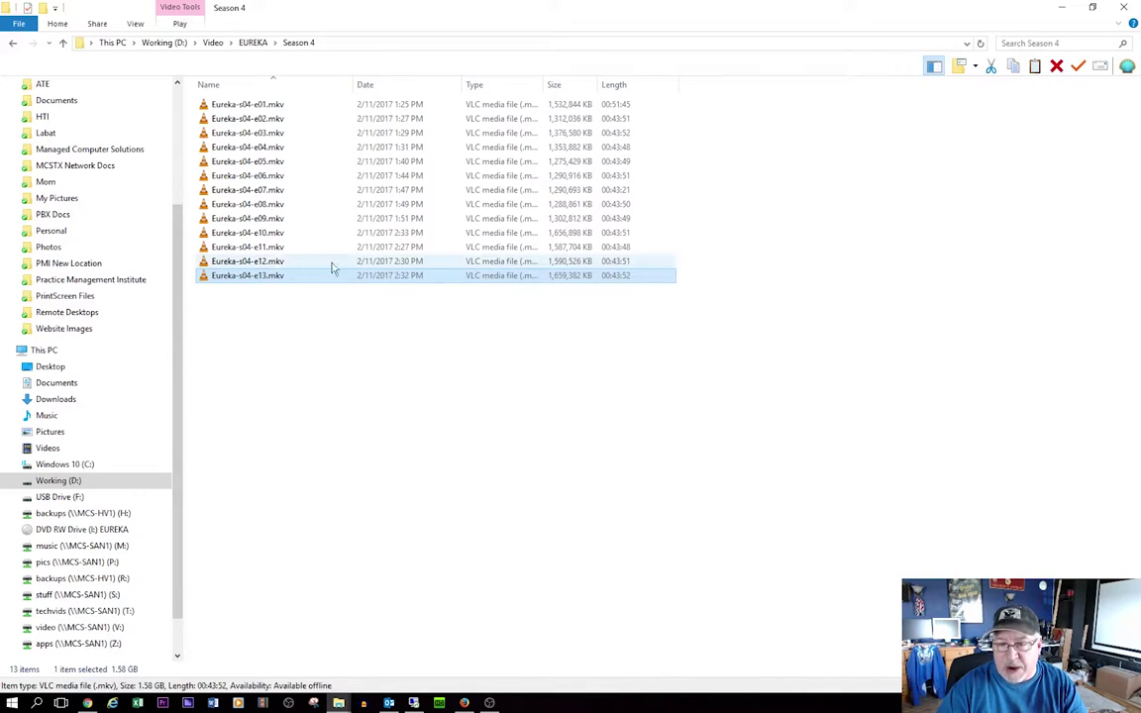
Copy the Season 4 folder from the local EUREKA folder into TV Shows\Eureka on the video network drive
{"action": "left_click", "coordinate": [12, 44]}
{"action": "right_click", "coordinate": [234, 139]}
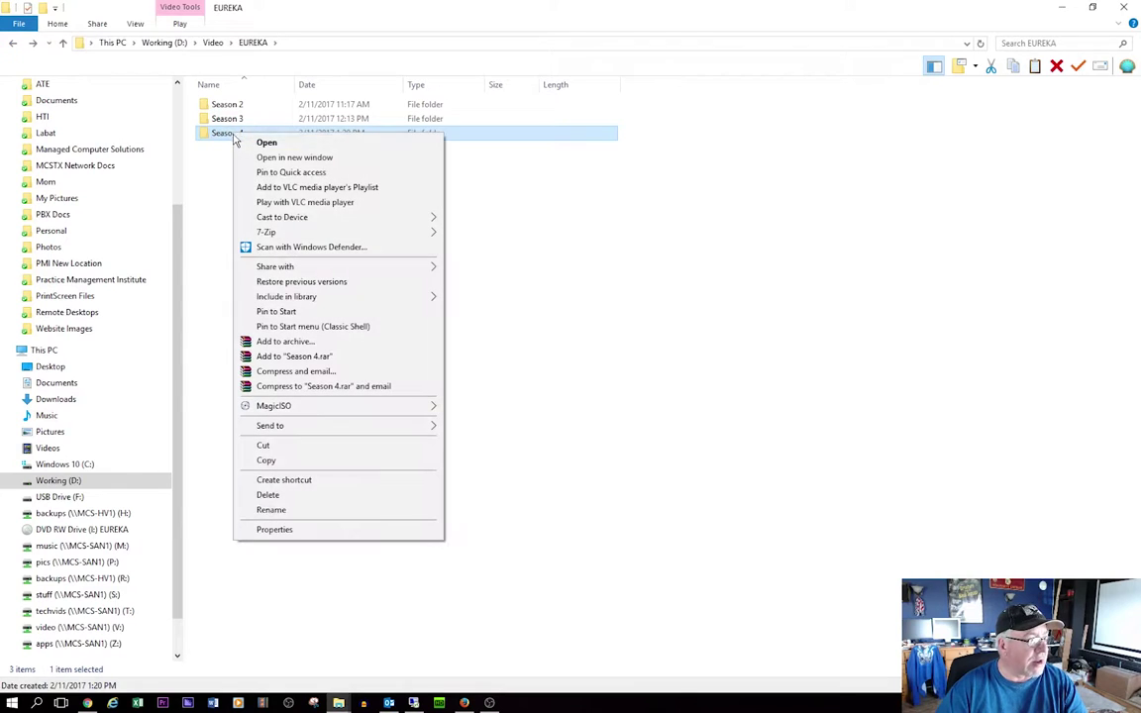
{"action": "left_click", "coordinate": [284, 463]}
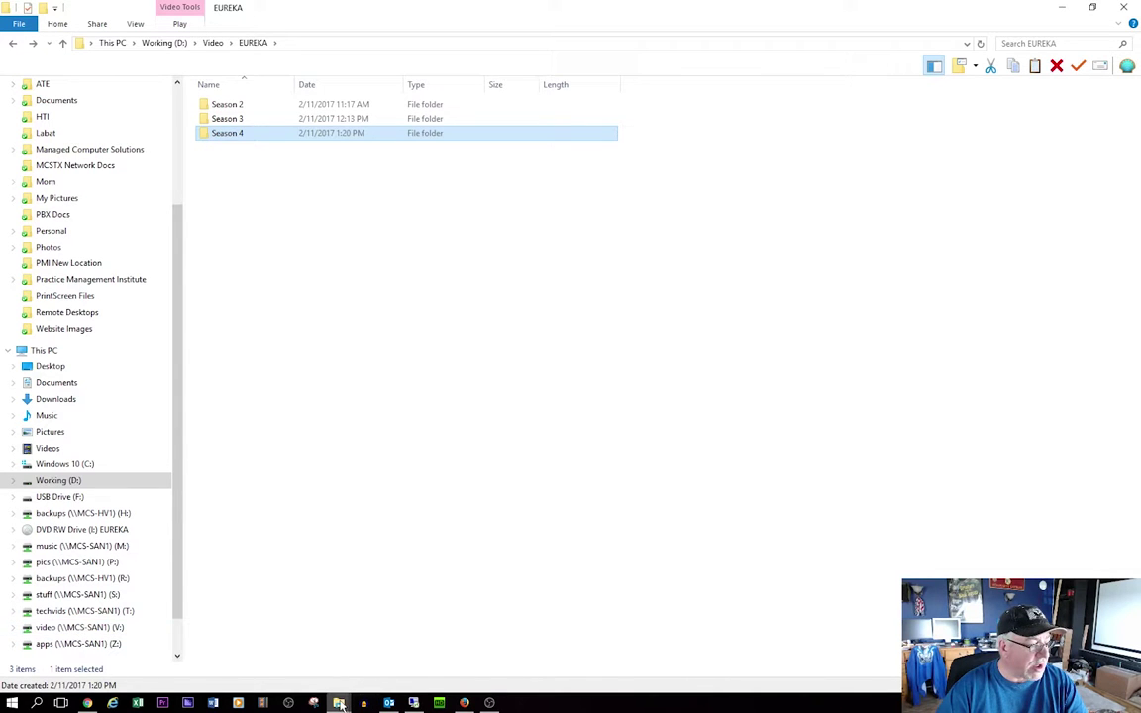
{"action": "mouse_move", "coordinate": [335, 703]}
{"action": "left_click", "coordinate": [300, 647]}
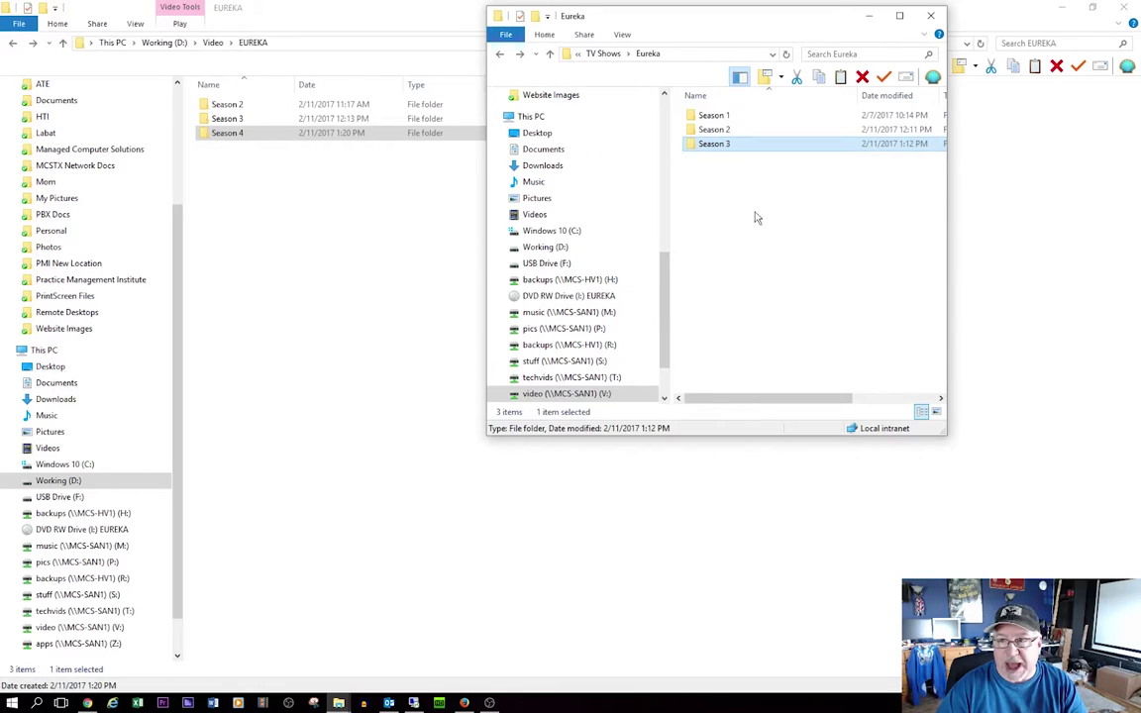
{"action": "right_click", "coordinate": [716, 210]}
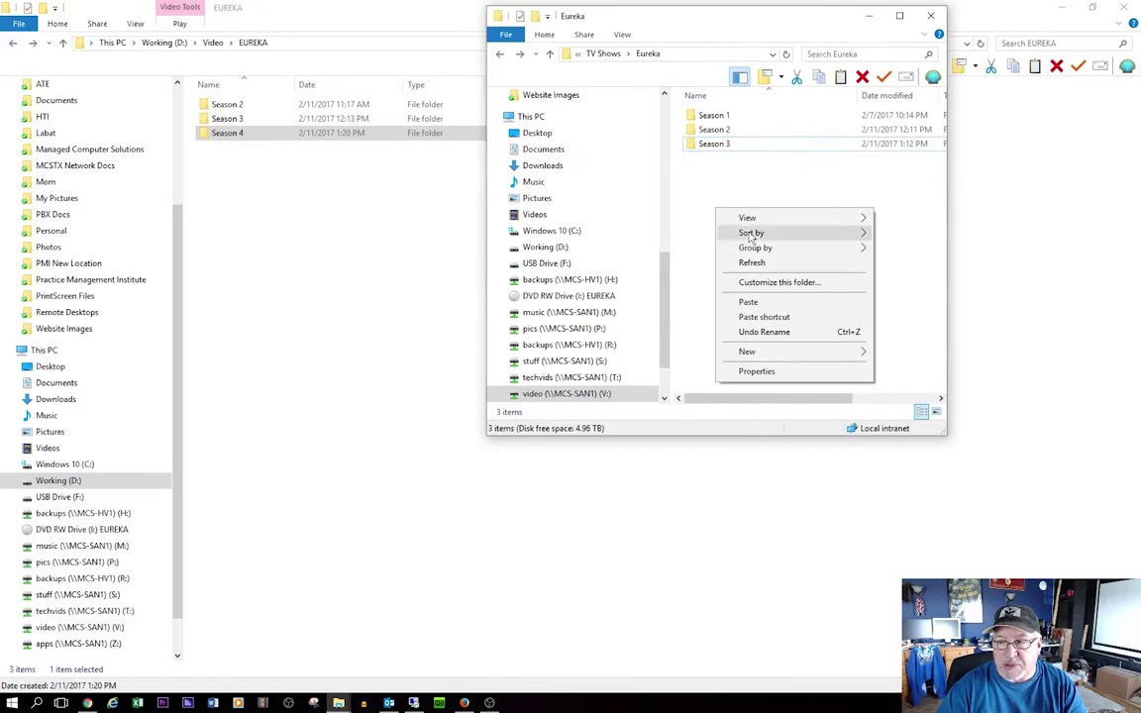
{"action": "left_click", "coordinate": [763, 305]}
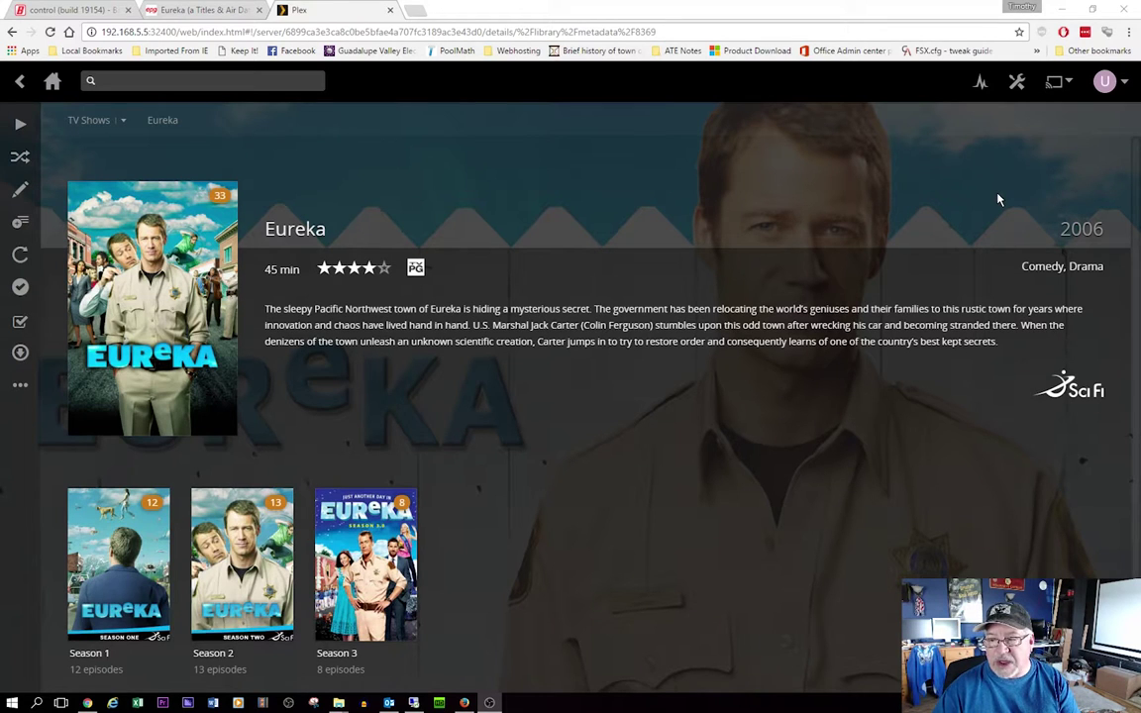
In Plex, examine the media server's Library settings for how library updates are handled
{"action": "left_click", "coordinate": [1016, 81]}
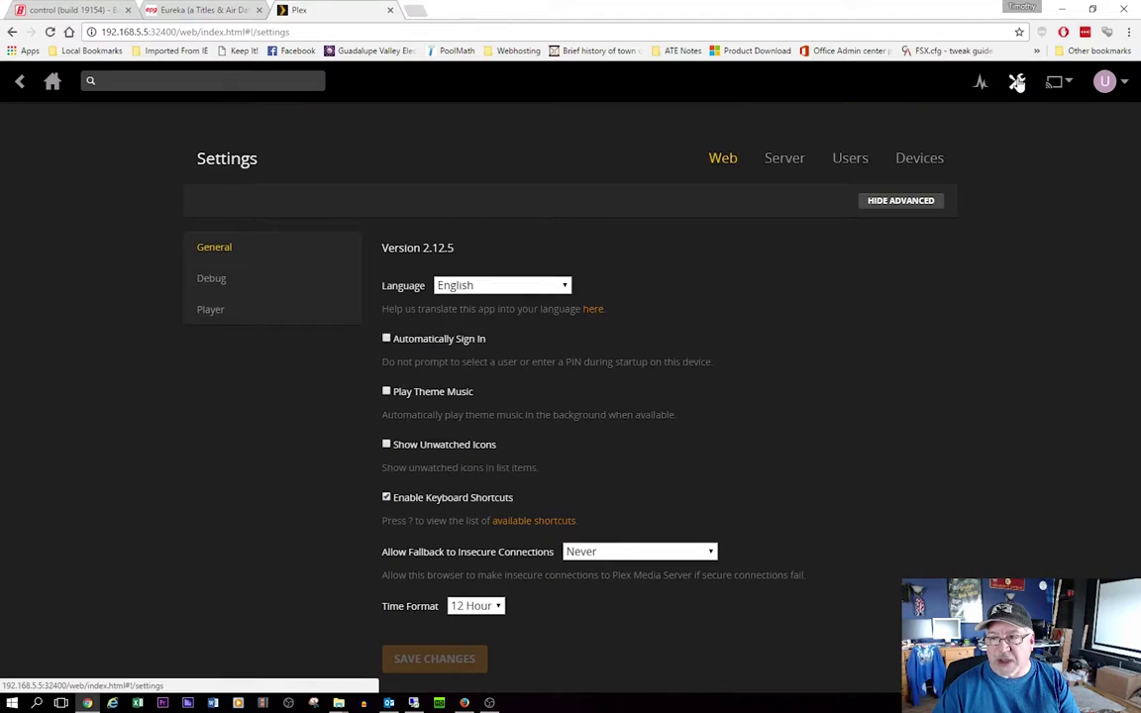
{"action": "left_click", "coordinate": [787, 162]}
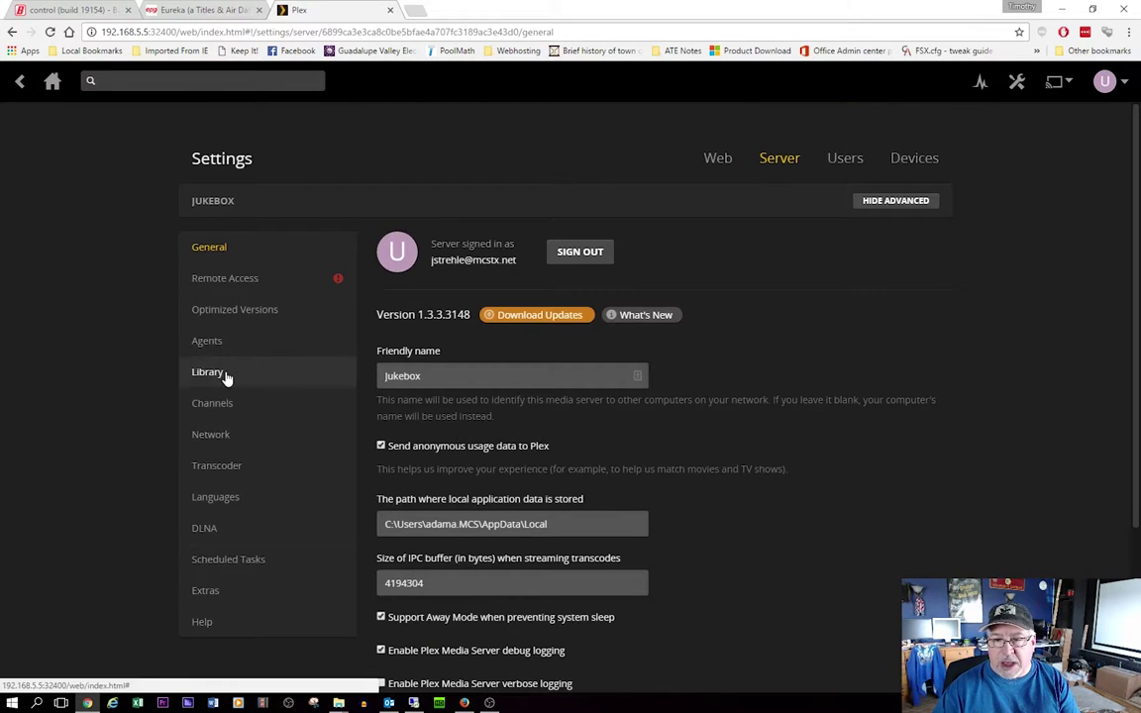
{"action": "left_click", "coordinate": [232, 373]}
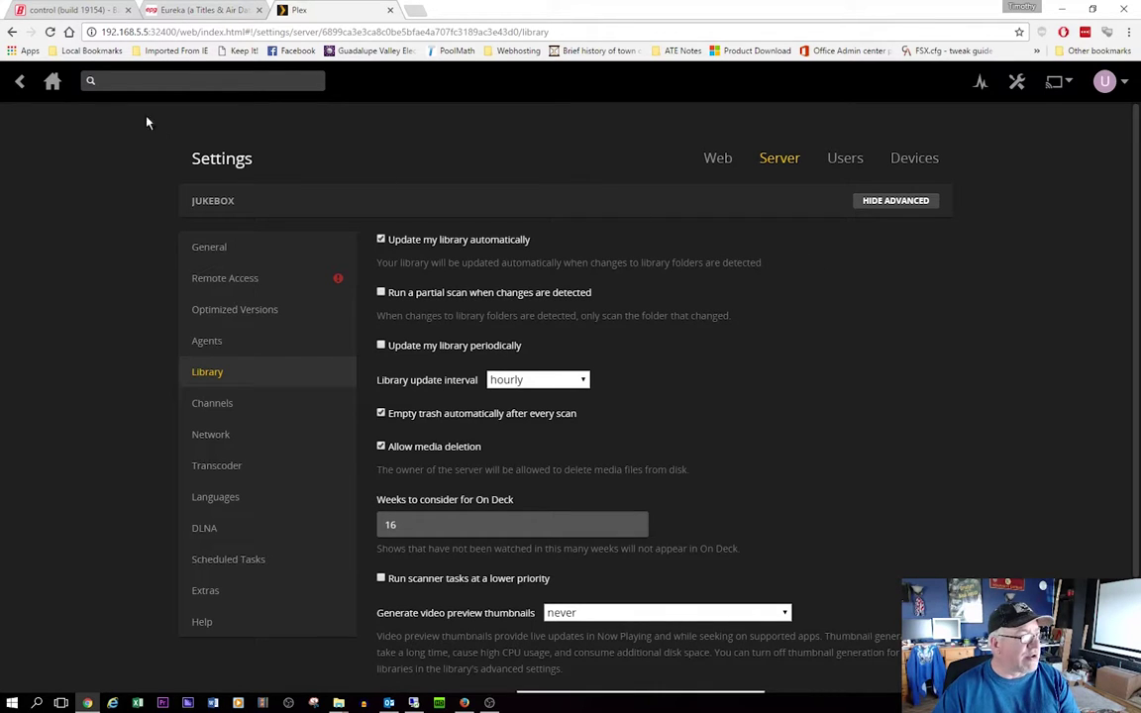
Open the TV Shows library from the Plex home page and check the Eureka show for Season 4, reloading the library view
{"action": "left_click", "coordinate": [53, 83]}
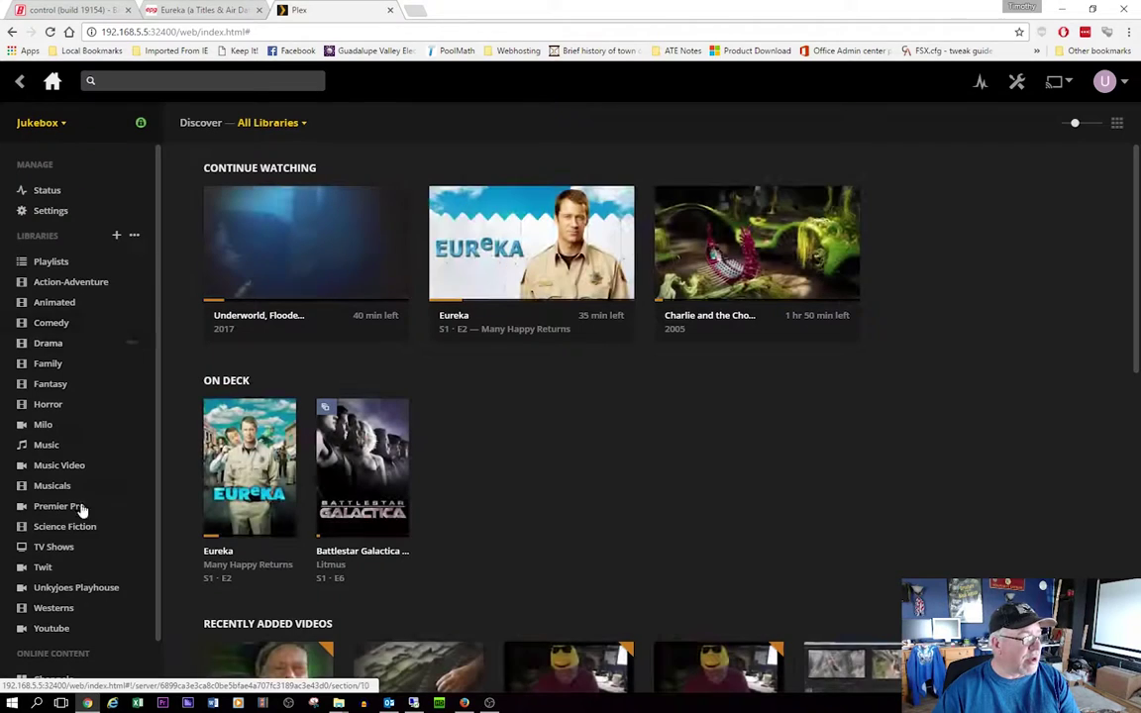
{"action": "left_click", "coordinate": [55, 550]}
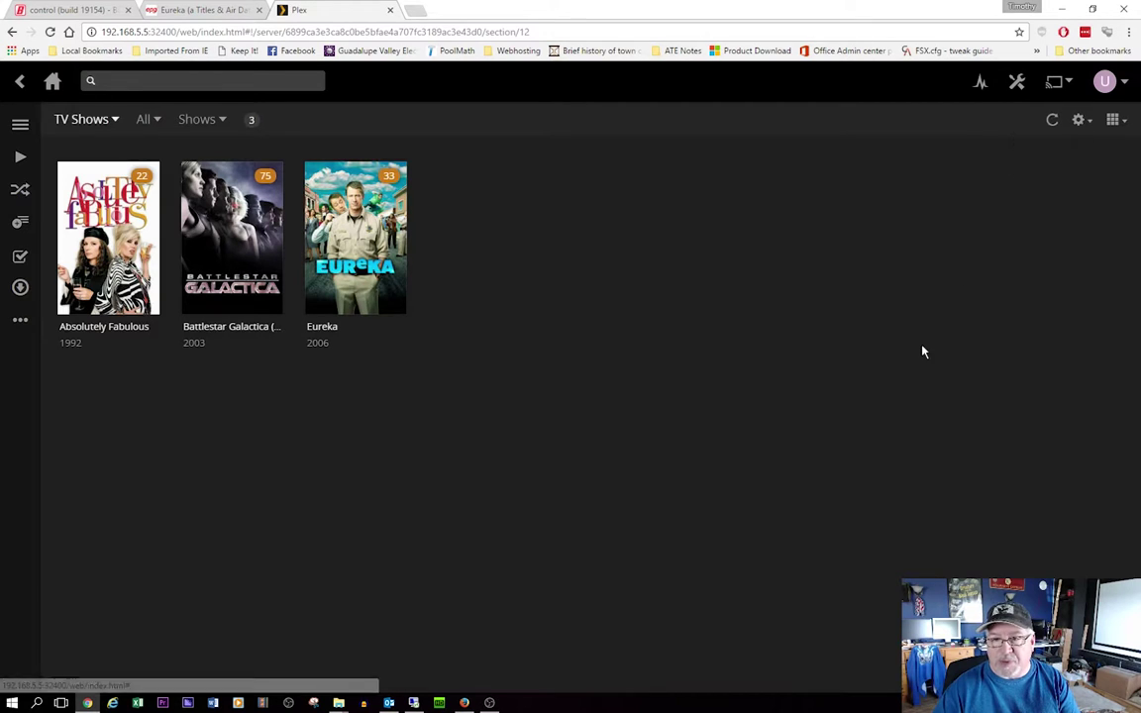
{"action": "left_click", "coordinate": [367, 220]}
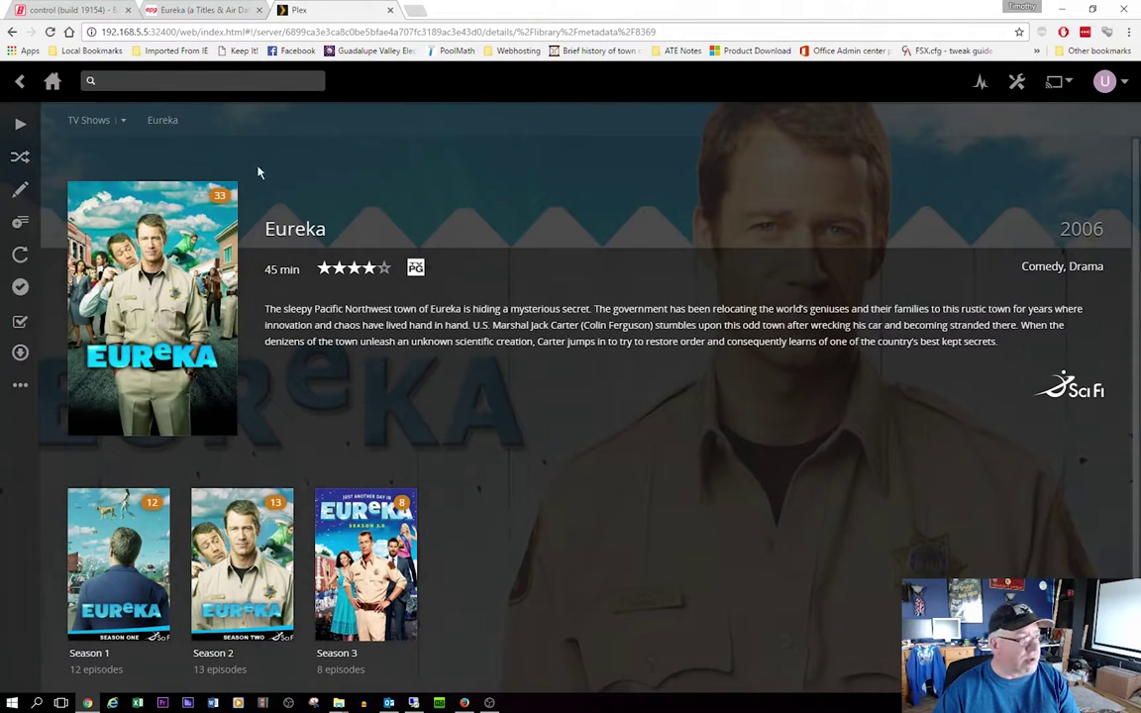
{"action": "left_click", "coordinate": [84, 120]}
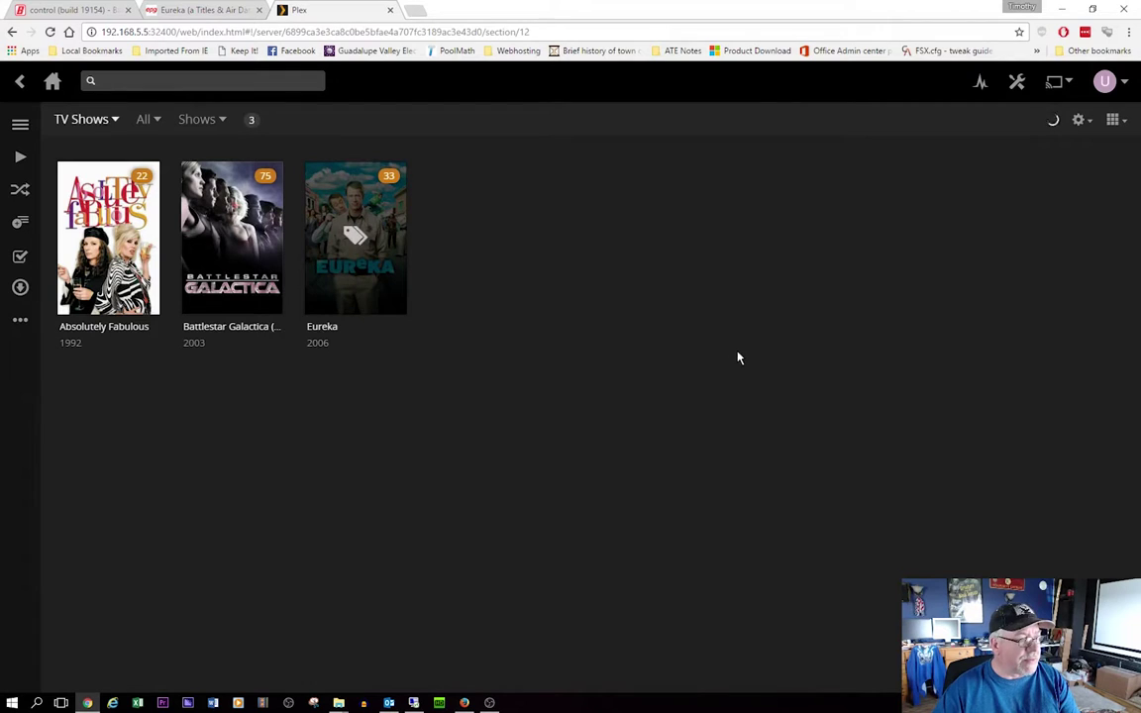
{"action": "left_click", "coordinate": [376, 236]}
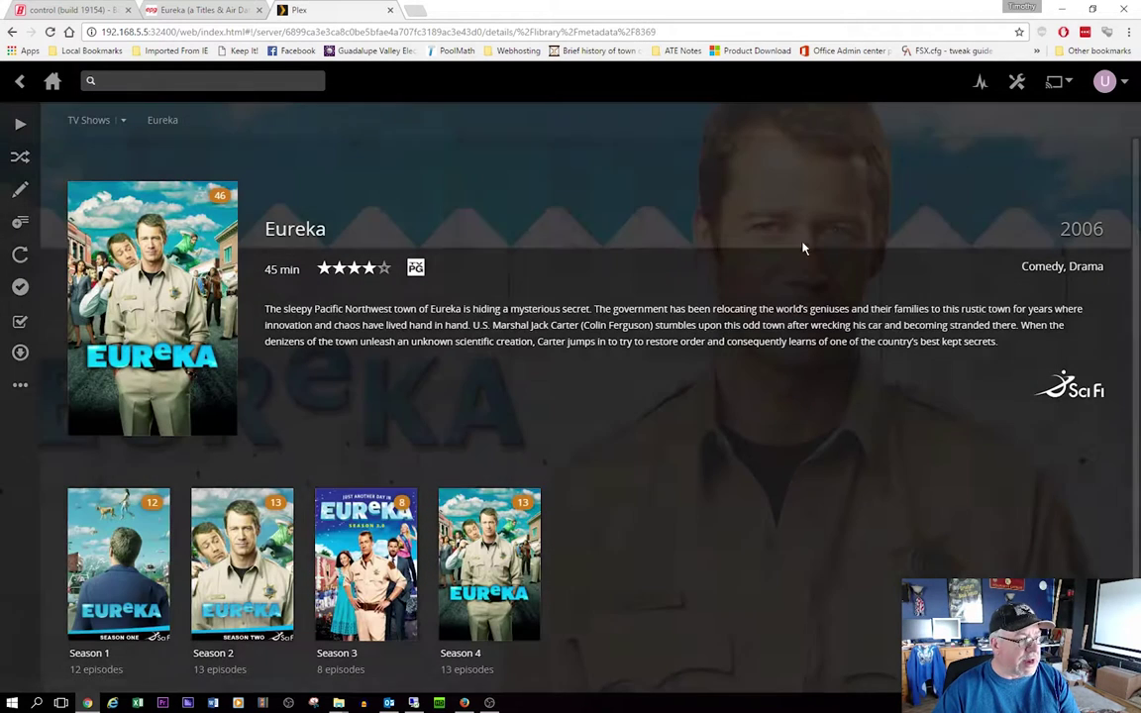
Open Season 4 of Eureka and look through its episodes
{"action": "left_click", "coordinate": [498, 557]}
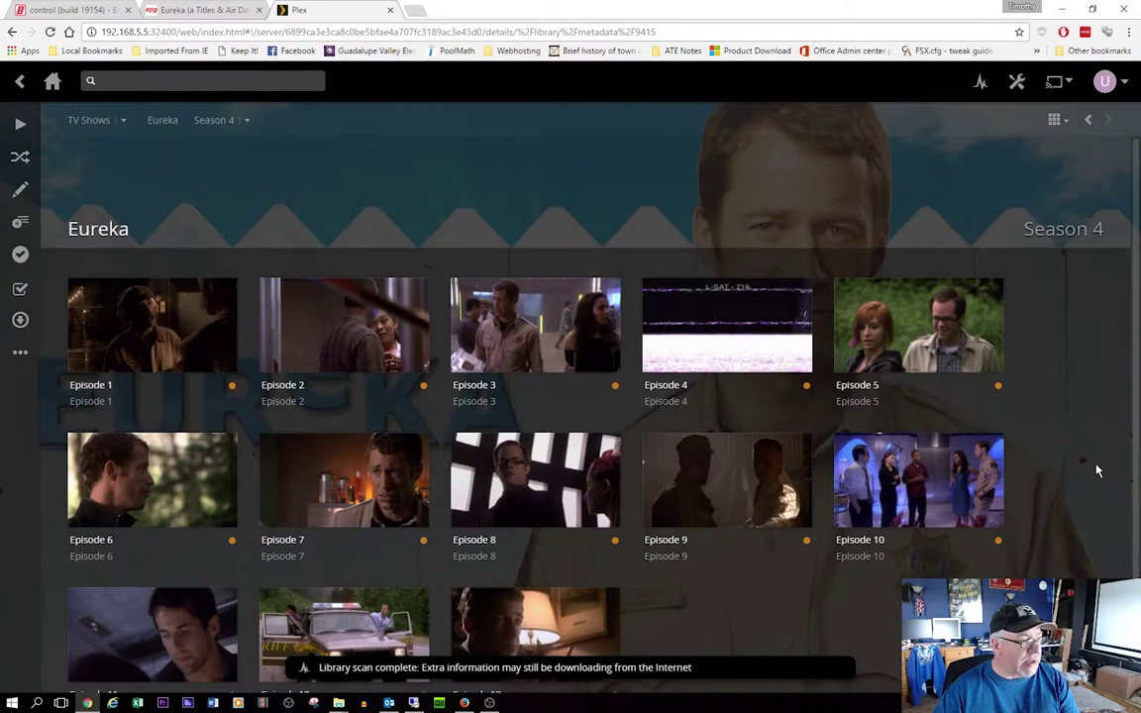
{"action": "scroll", "coordinate": [1097, 471], "scroll_direction": "down", "scroll_amount": 1}
{"action": "scroll", "coordinate": [1098, 470], "scroll_direction": "up", "scroll_amount": 1}
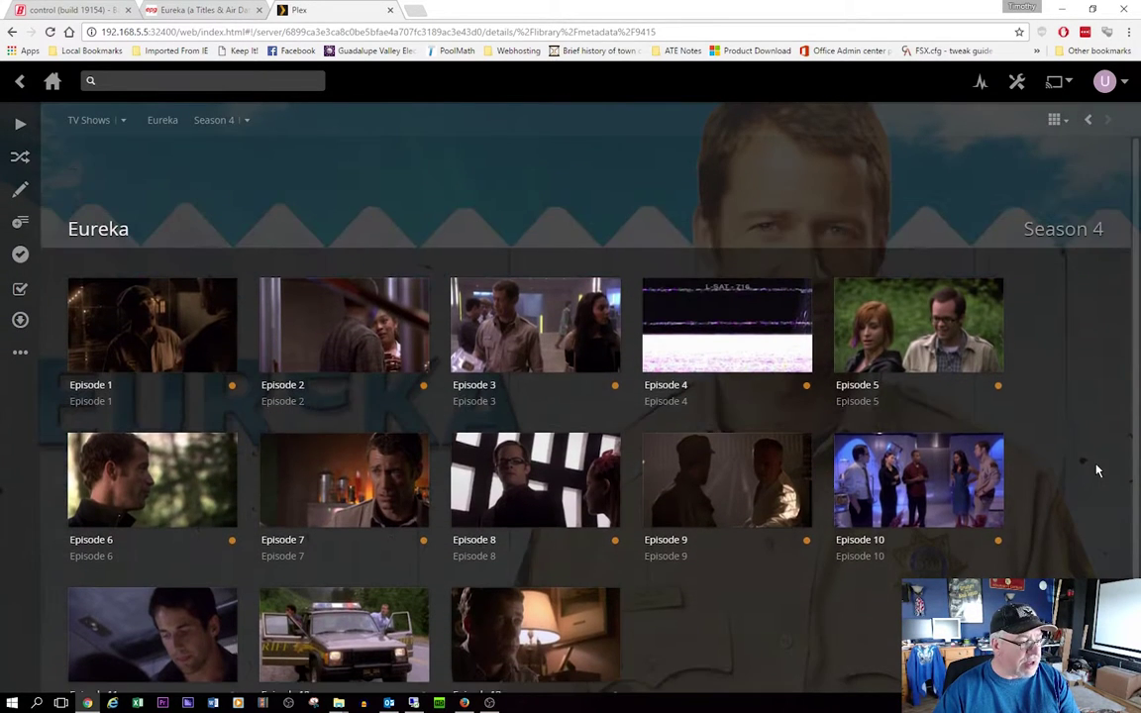
{"action": "scroll", "coordinate": [1097, 471], "scroll_direction": "down", "scroll_amount": 1}
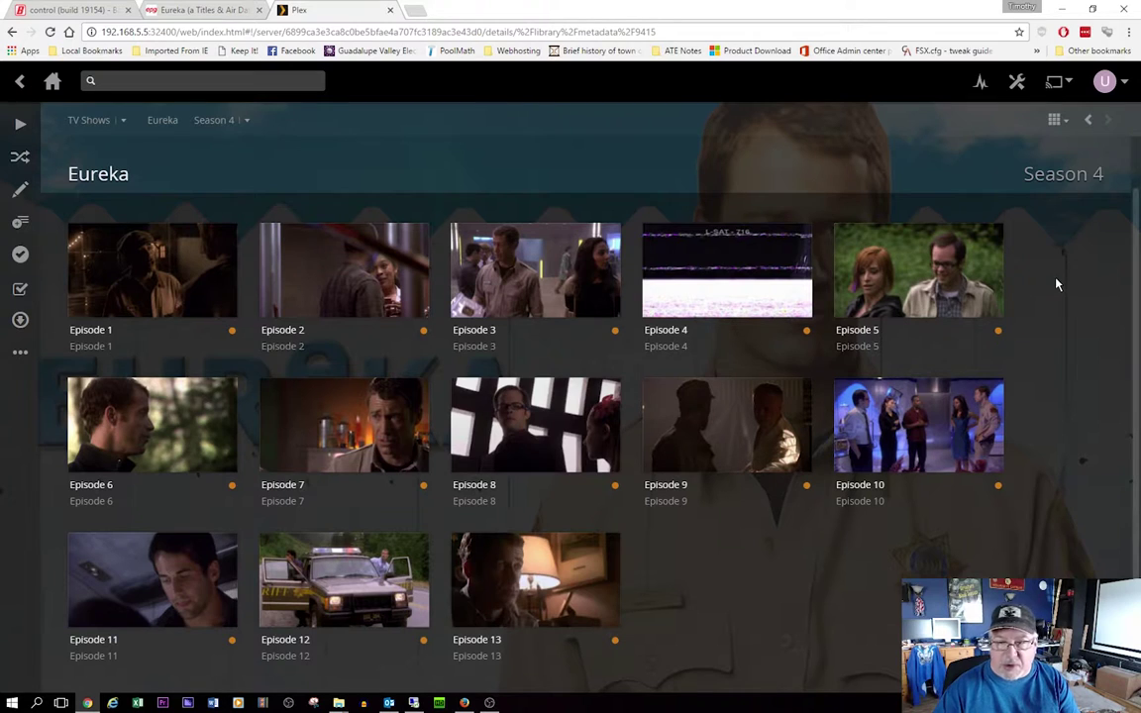
Open Season 3 of Eureka for comparison, view the details of Bad to the Drone, and return to the show page
{"action": "left_click", "coordinate": [165, 120]}
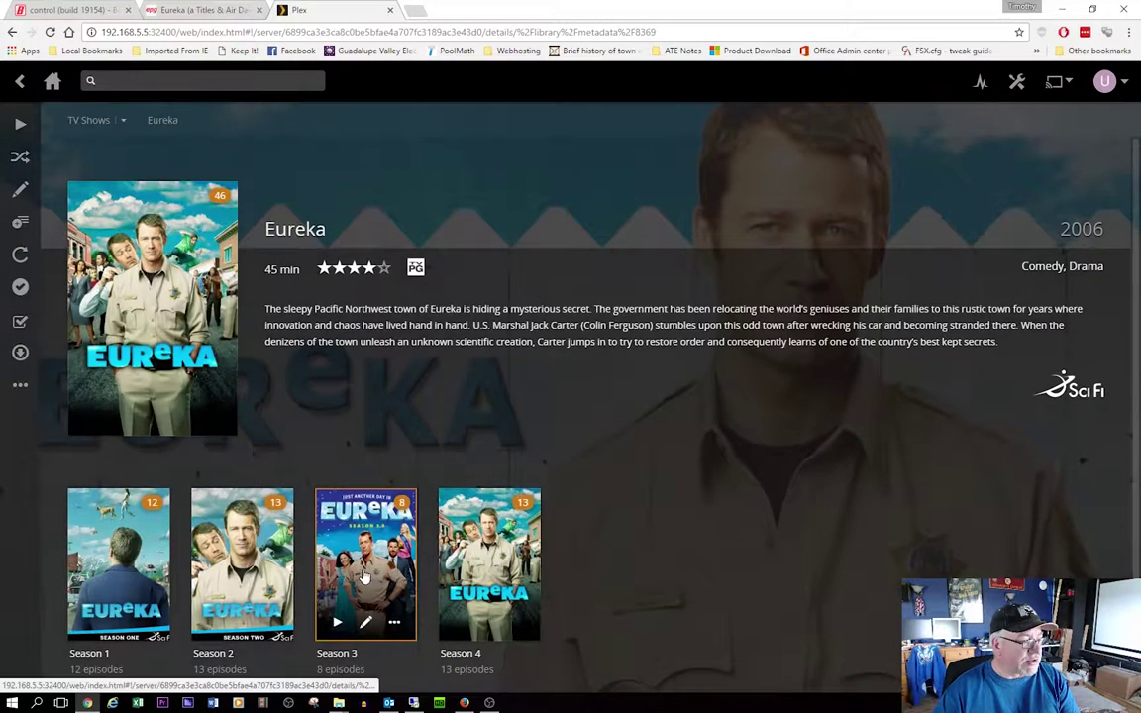
{"action": "left_click", "coordinate": [327, 524]}
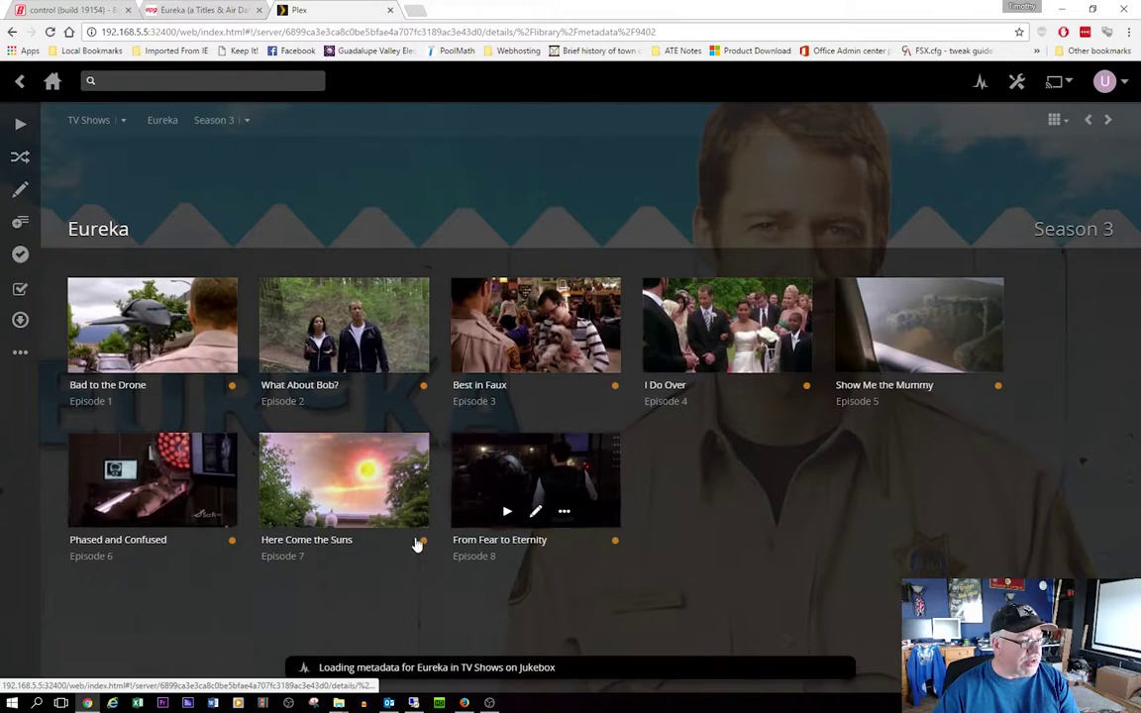
{"action": "left_click", "coordinate": [159, 297]}
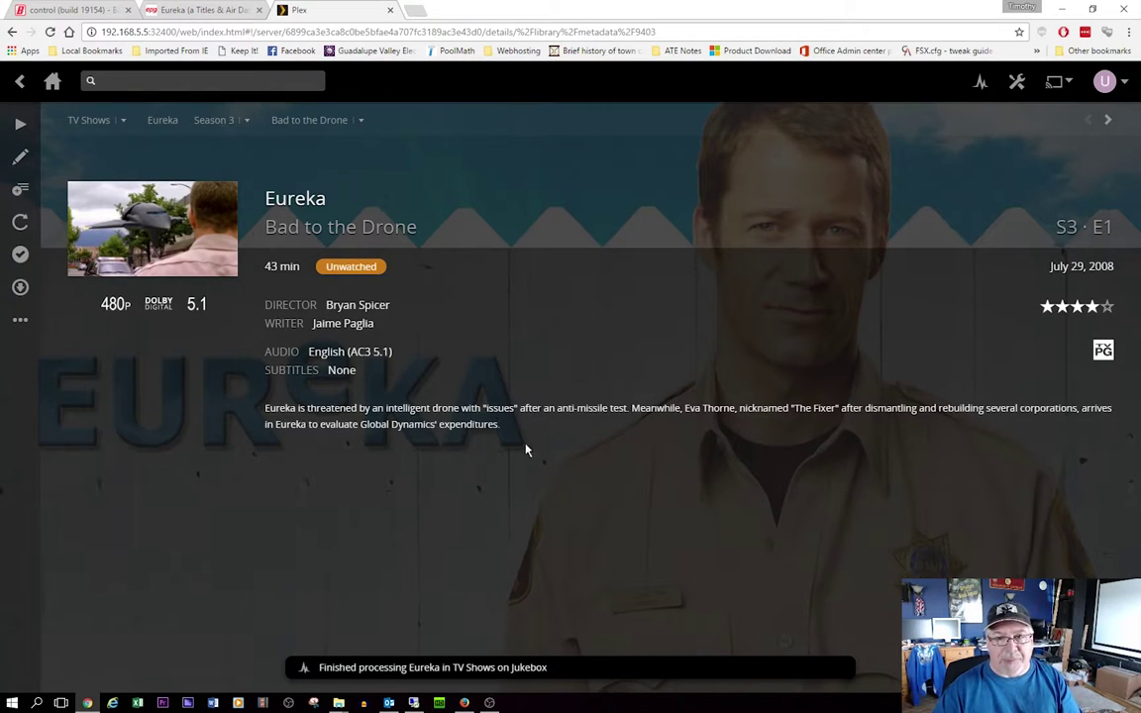
{"action": "left_click", "coordinate": [164, 121]}
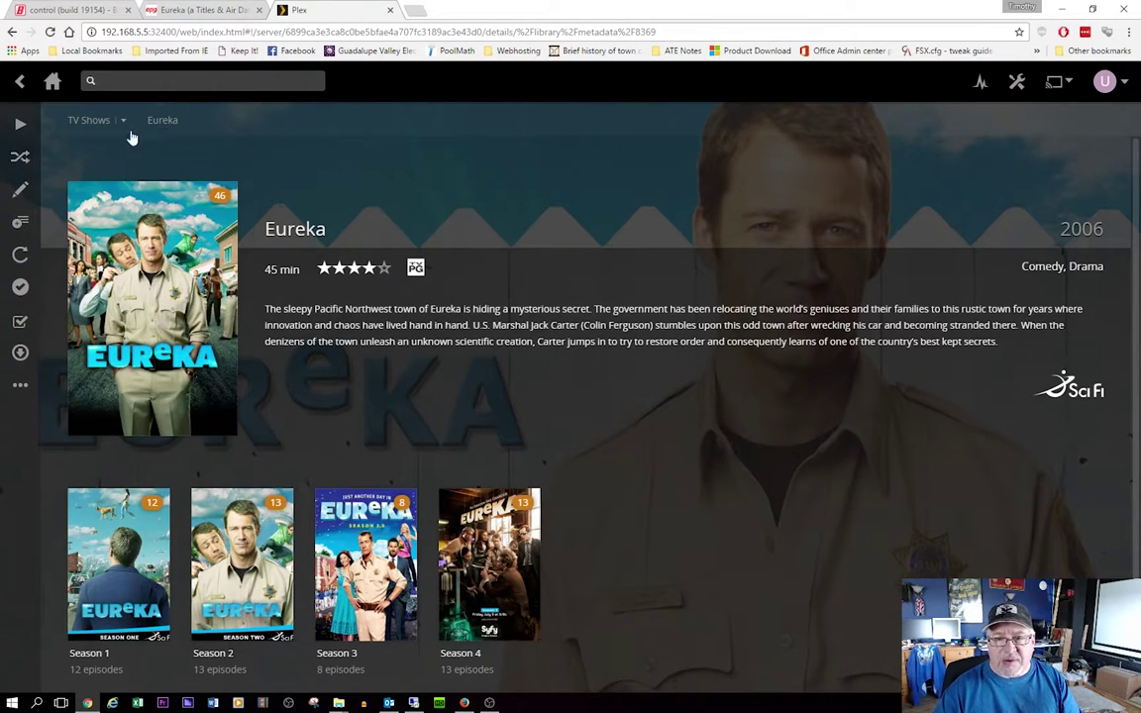
Return to the TV Shows library and look over the list of available Plex libraries
{"action": "left_click", "coordinate": [89, 121]}
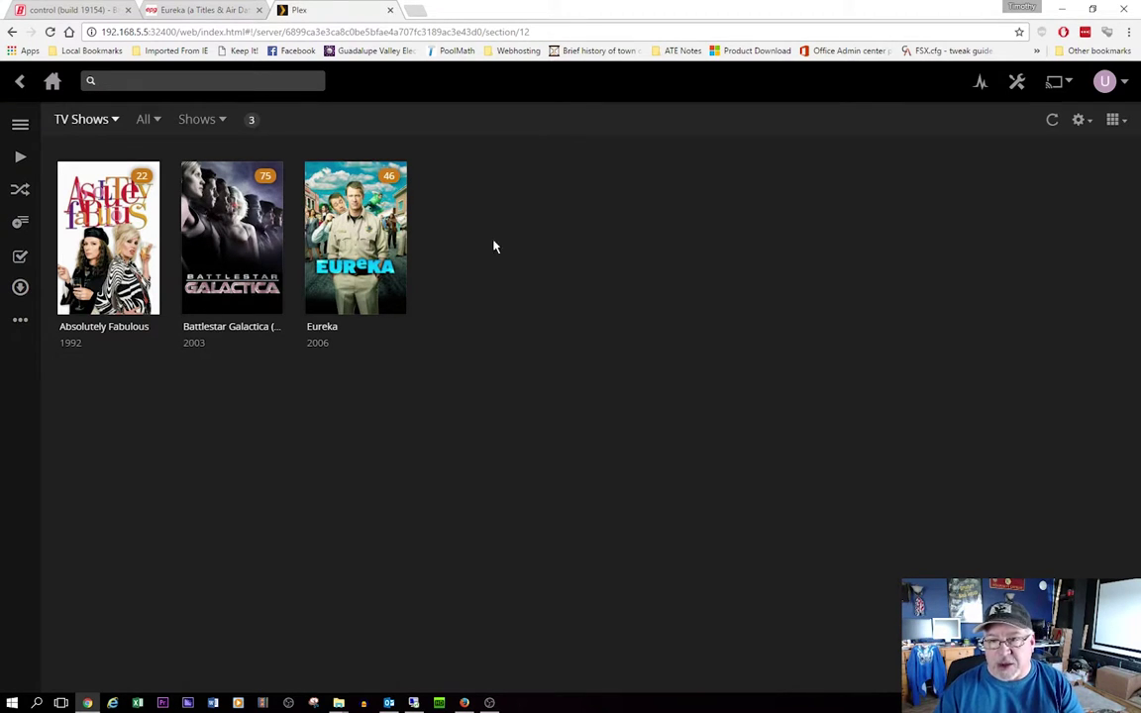
{"action": "mouse_move", "coordinate": [357, 245]}
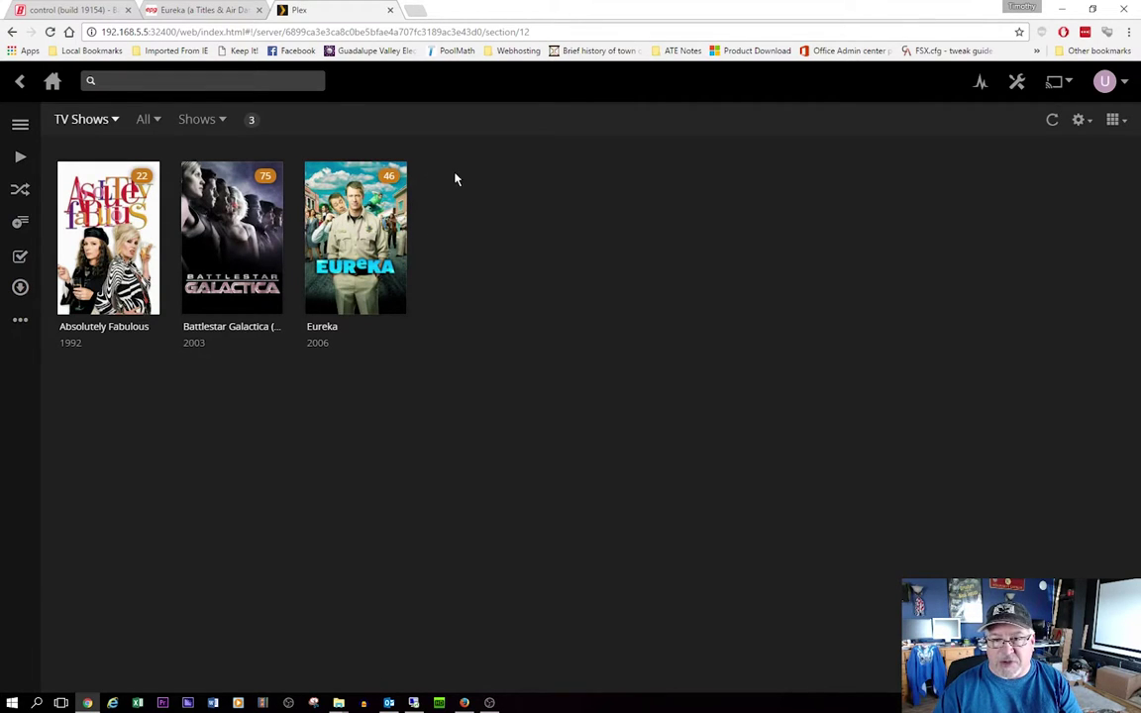
{"action": "left_click", "coordinate": [82, 120]}
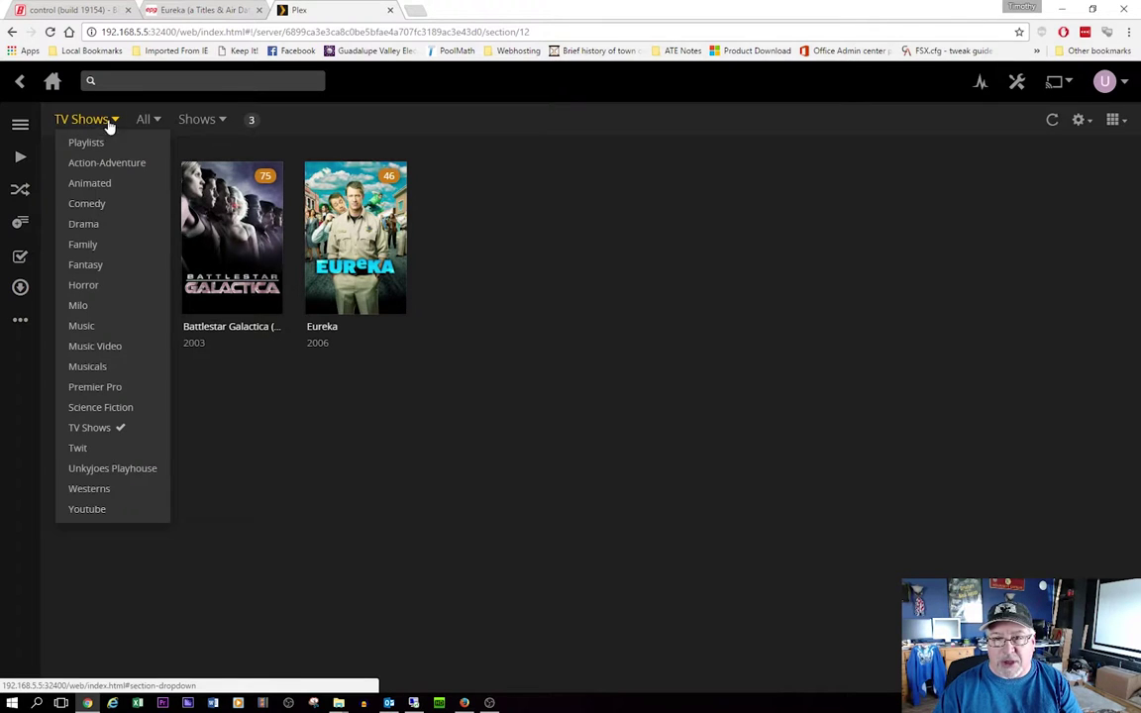
{"action": "mouse_move", "coordinate": [70, 237]}
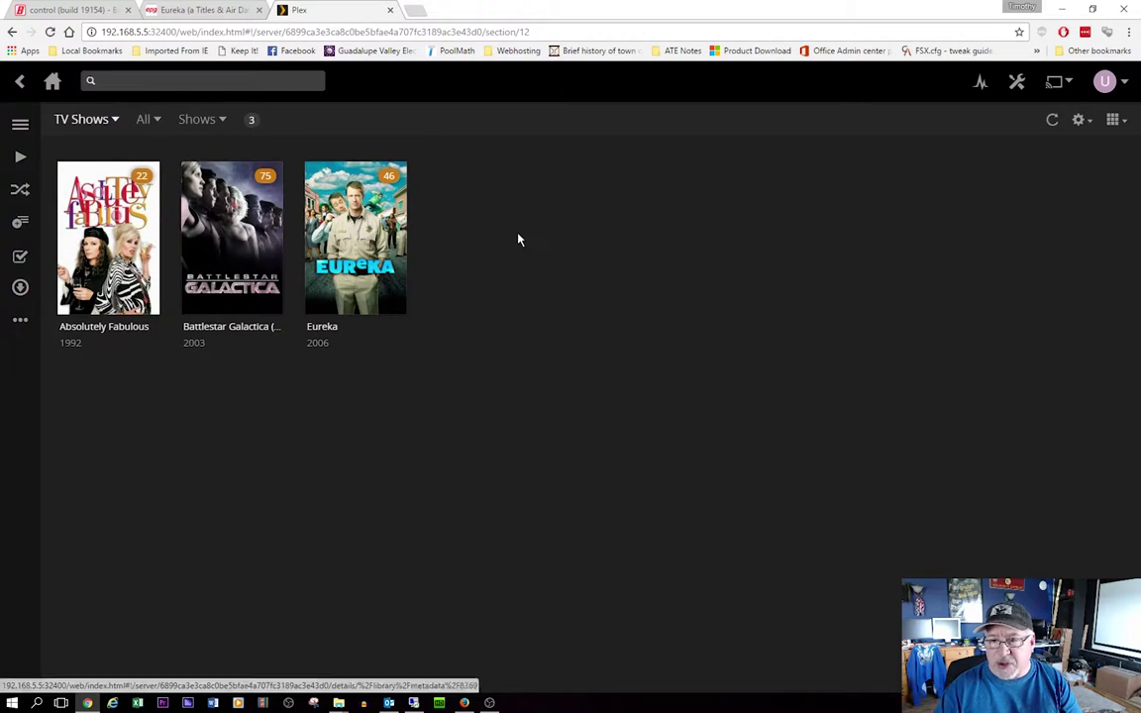
Reopen Season 4 of Eureka and check the episode titles and thumbnails
{"action": "mouse_move", "coordinate": [396, 227]}
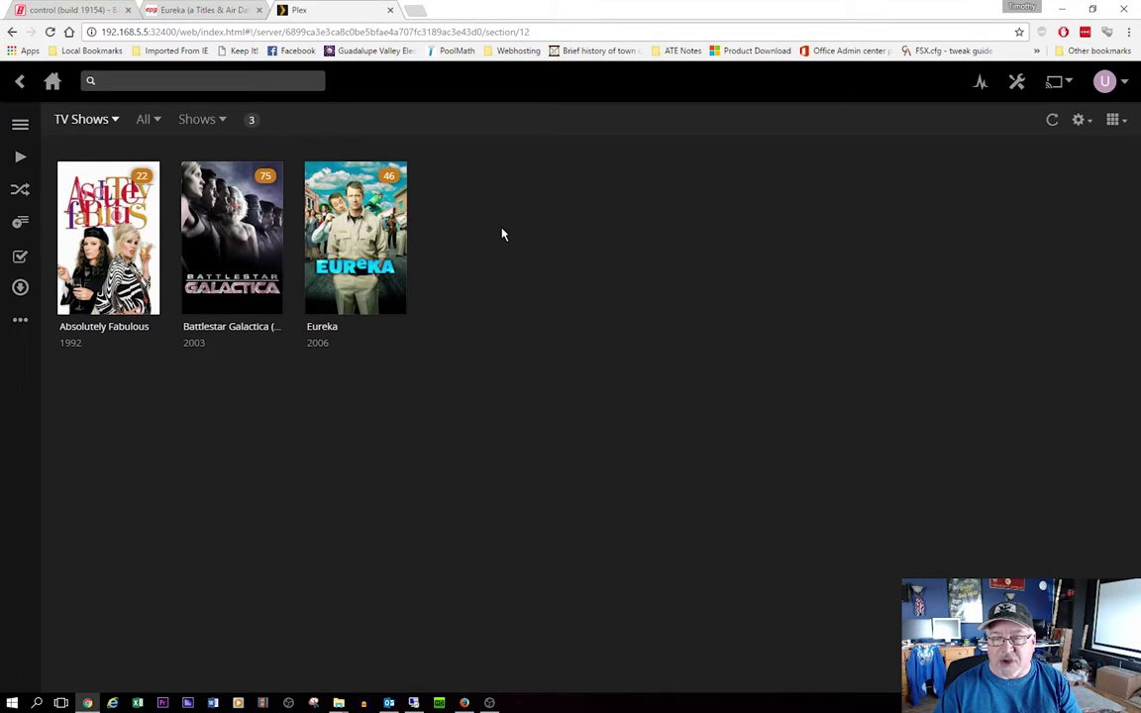
{"action": "left_click", "coordinate": [376, 230]}
{"action": "left_click", "coordinate": [485, 559]}
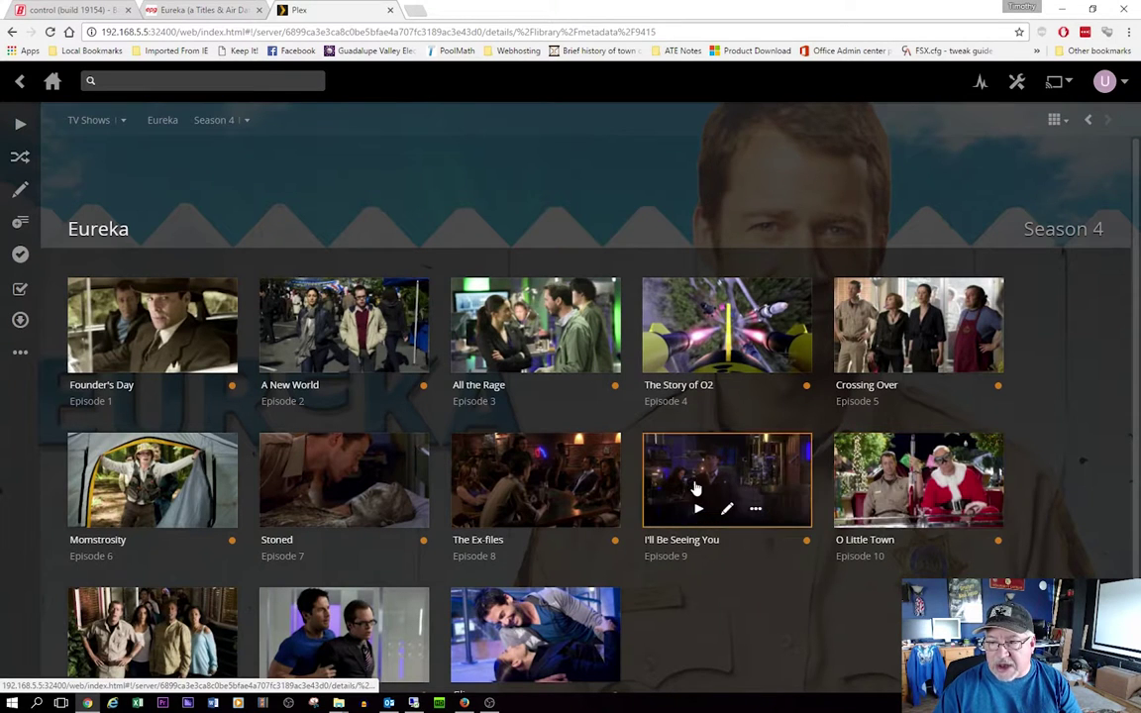
View the details of the Season 4 episode O Little Town and return to the Eureka show page
{"action": "left_click", "coordinate": [903, 476]}
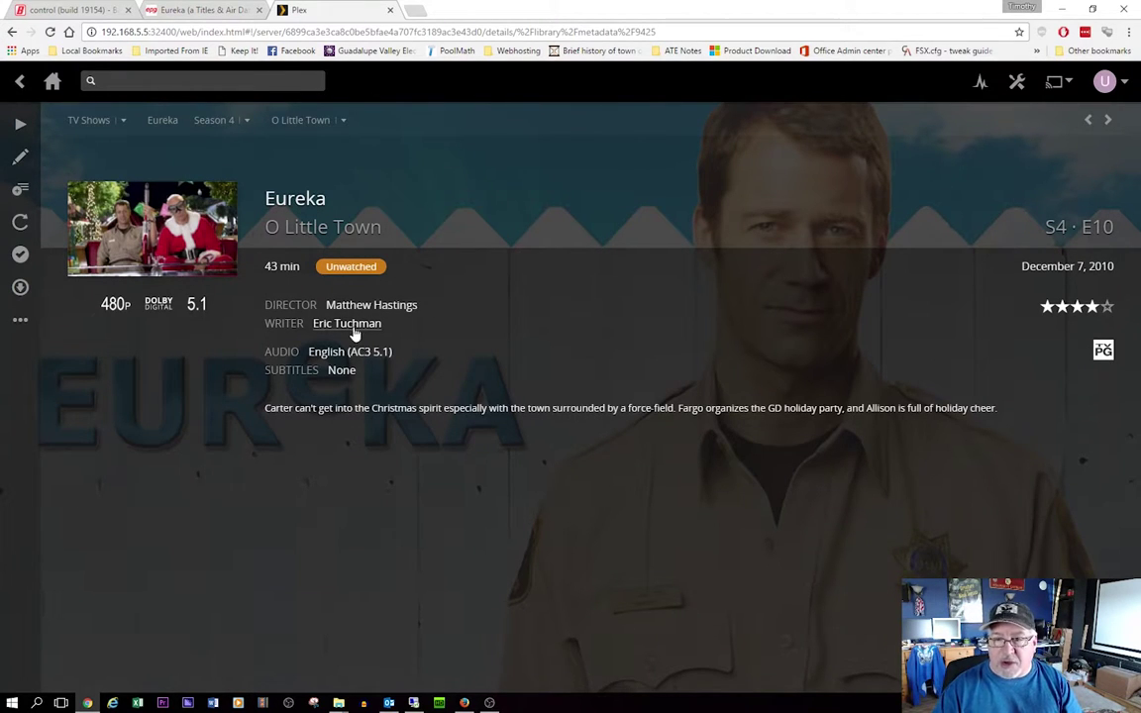
{"action": "left_click", "coordinate": [164, 122]}
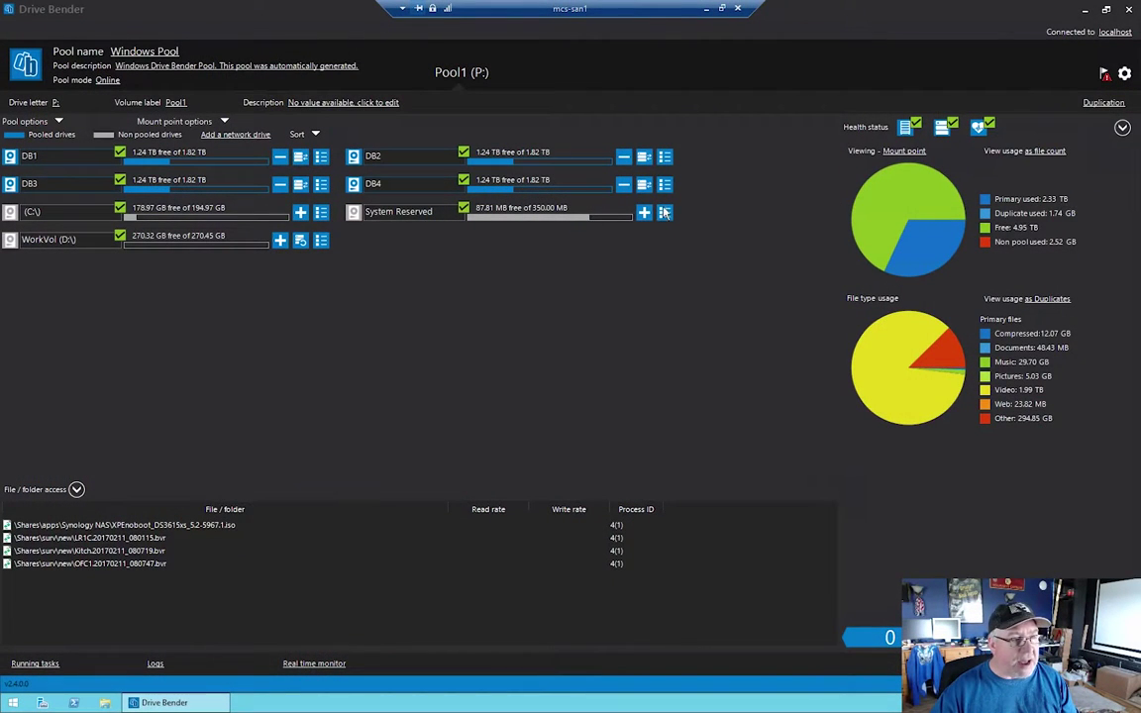
In Drive Bender on the server, open the pool's file duplication manager and expand the folder tree to Shares\video\TV Shows
{"action": "left_click", "coordinate": [1101, 104]}
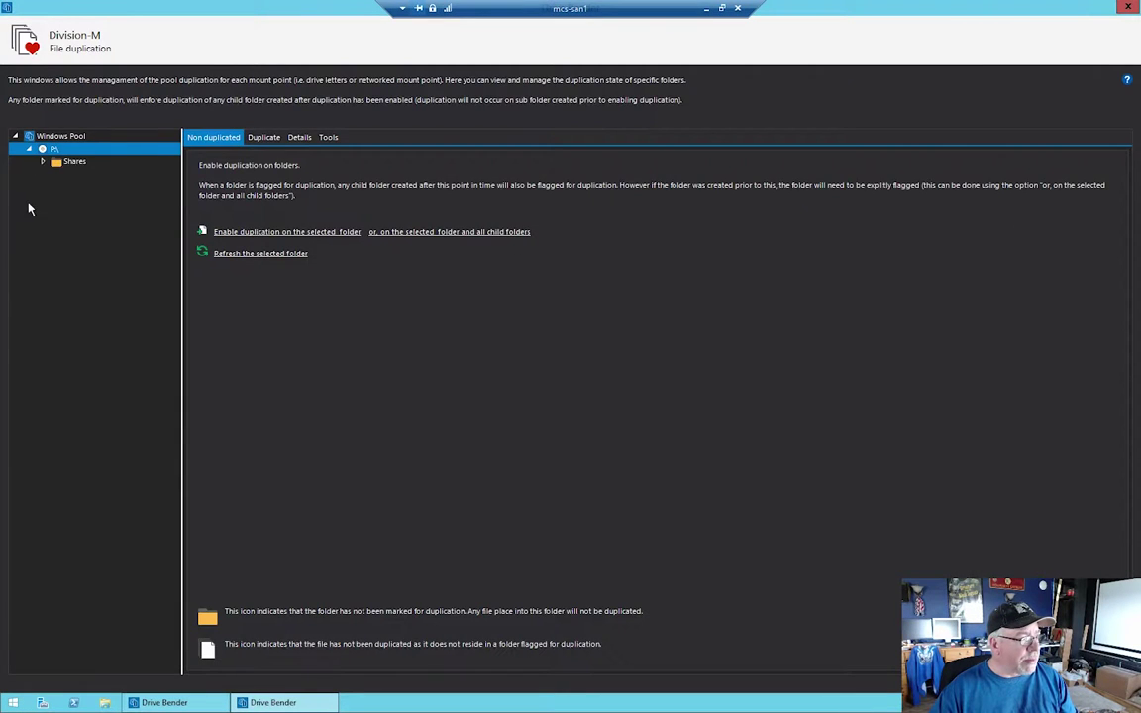
{"action": "double_click", "coordinate": [70, 162]}
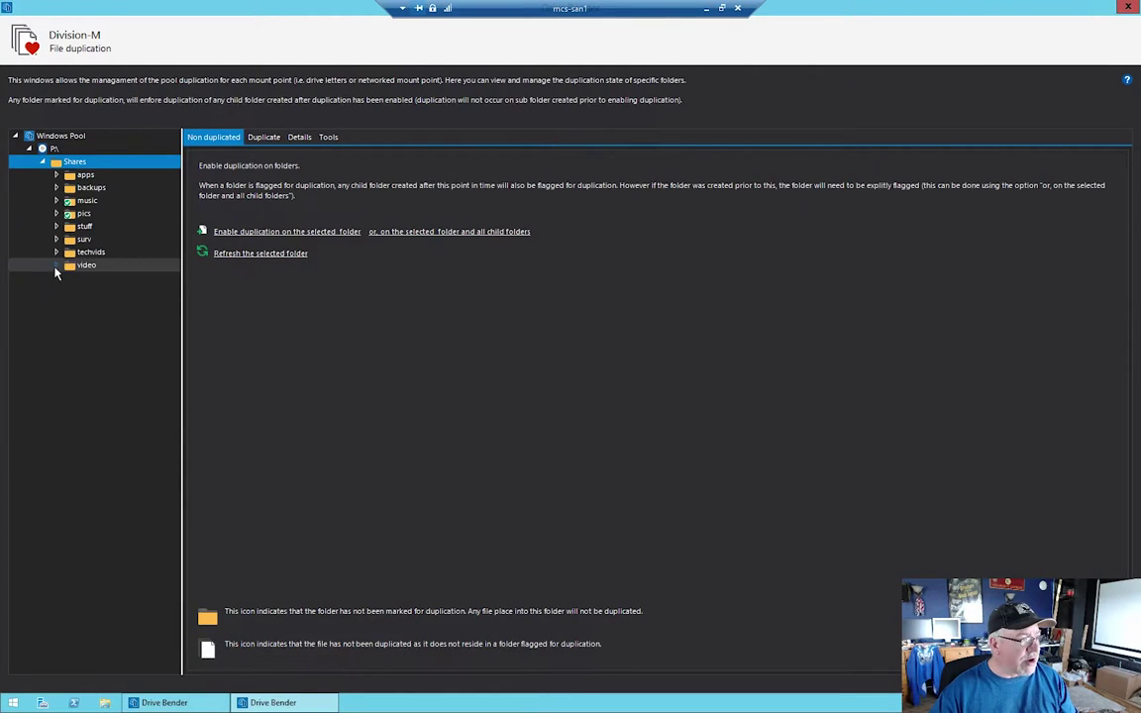
{"action": "double_click", "coordinate": [56, 265]}
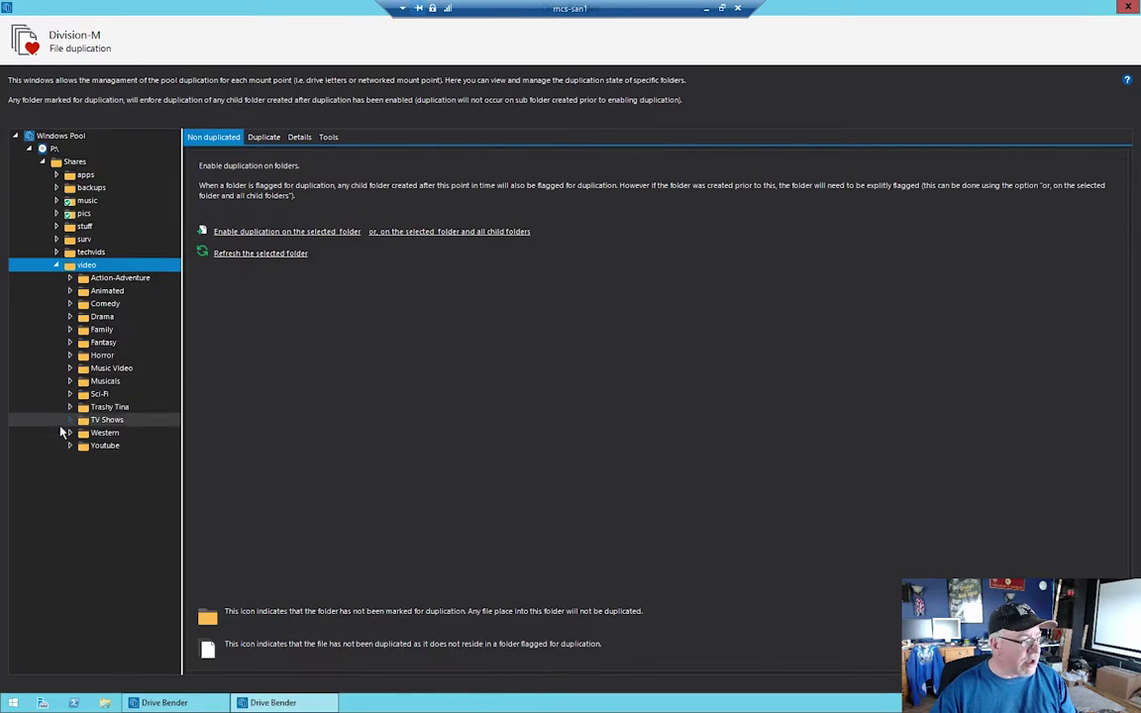
{"action": "double_click", "coordinate": [70, 423]}
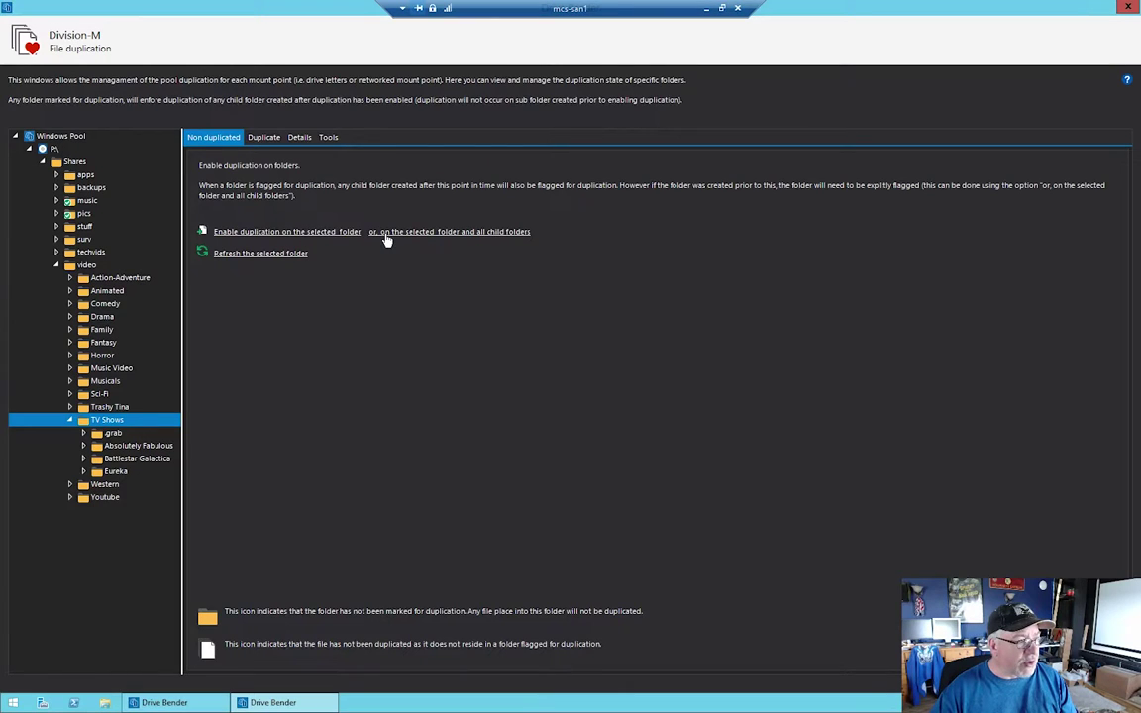
Enable duplication on the TV Shows folder and all its child folders, and close the file duplication window
{"action": "left_click", "coordinate": [444, 234]}
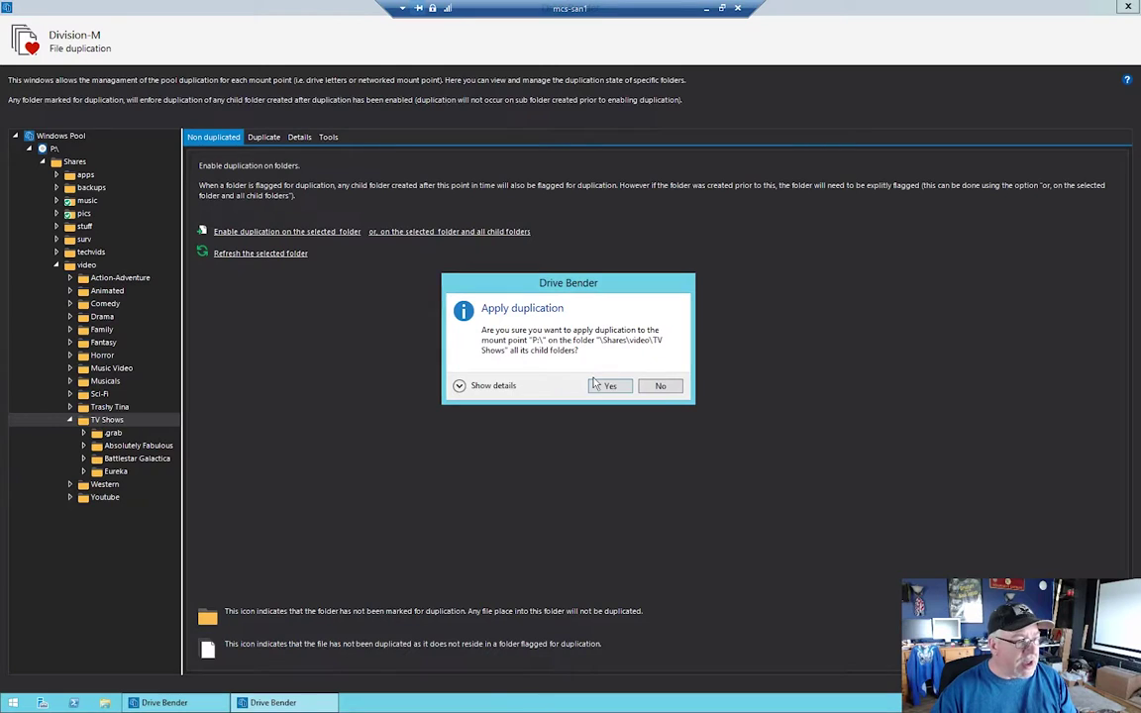
{"action": "left_click", "coordinate": [610, 386]}
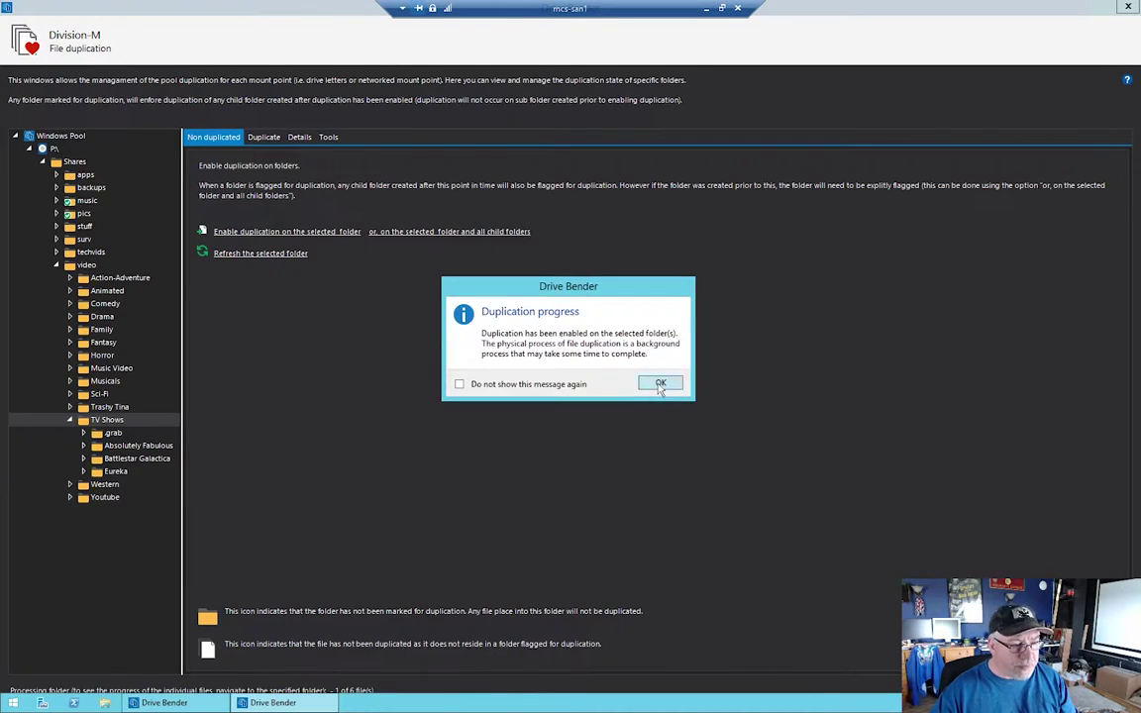
{"action": "left_click", "coordinate": [659, 384]}
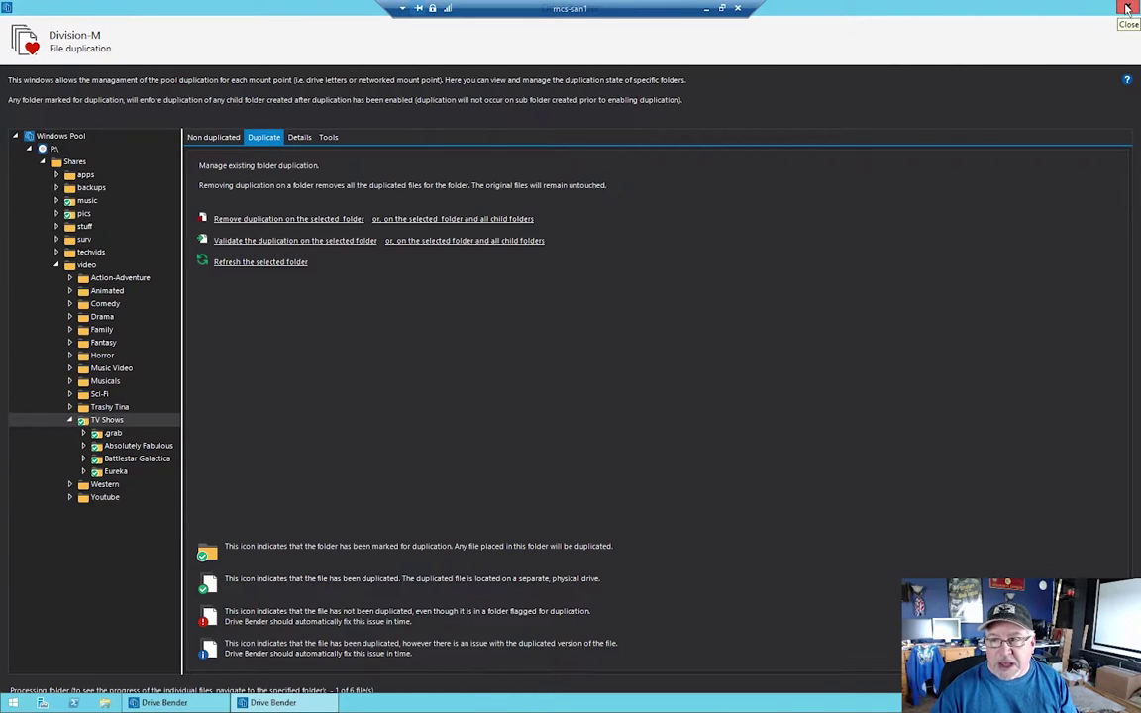
{"action": "left_click", "coordinate": [1126, 8]}
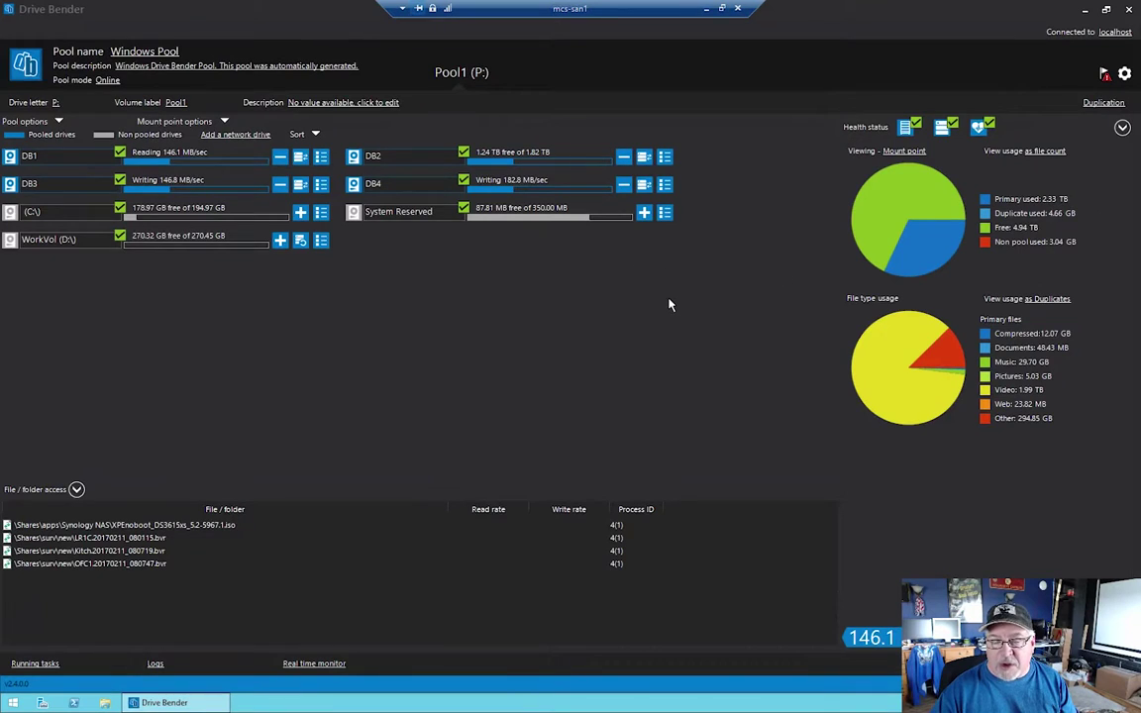